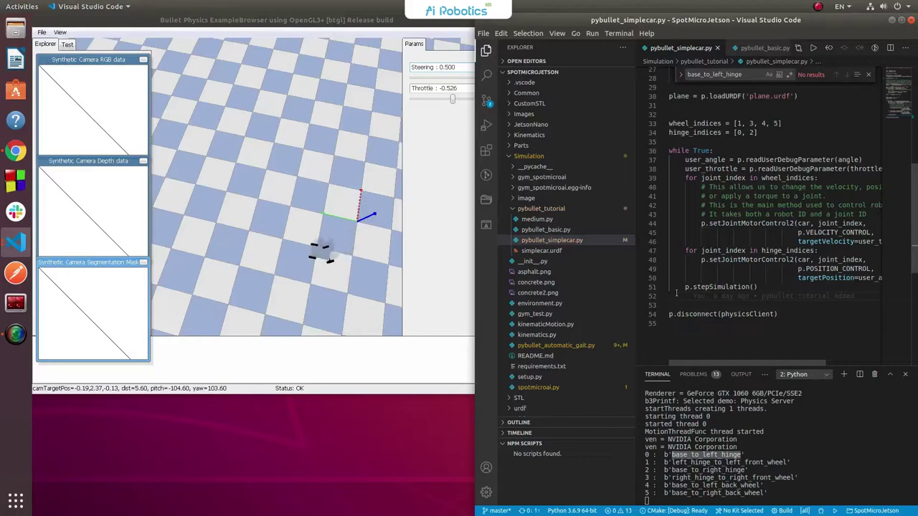
# Review the simple car's joint control code and its steering and throttle parameters in the running simulation
pyautogui.scroll(9, 675, 292)
pyautogui.scroll(-5, 676, 292)
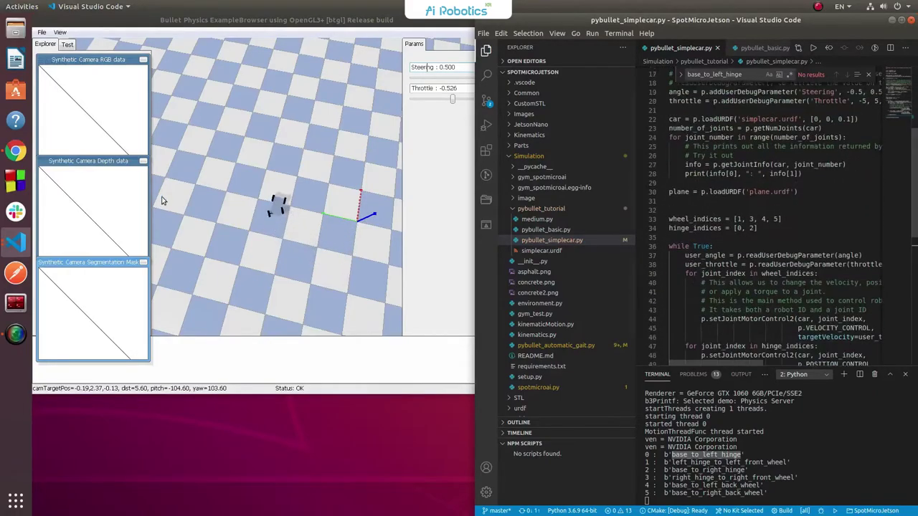
pyautogui.click(282, 207)
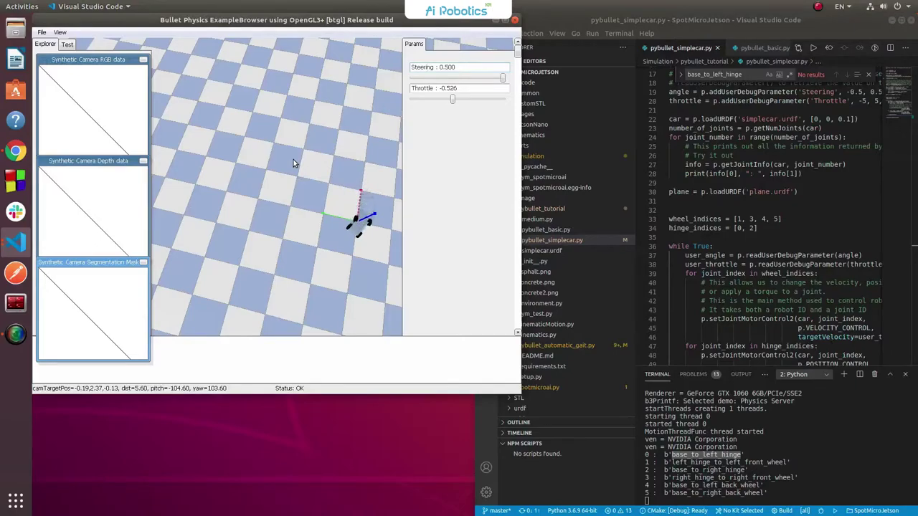
pyautogui.scroll(-3, 515, 157)
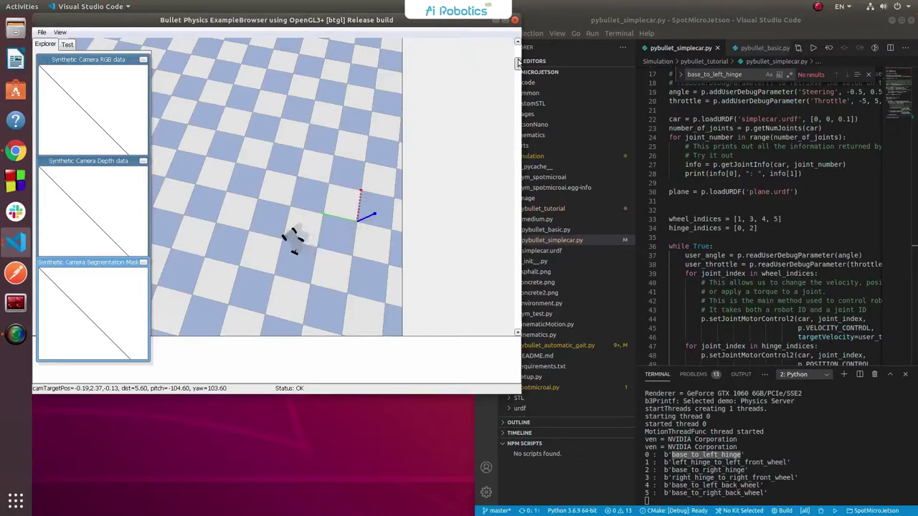
pyautogui.moveTo(519, 64); pyautogui.dragTo(519, 50)
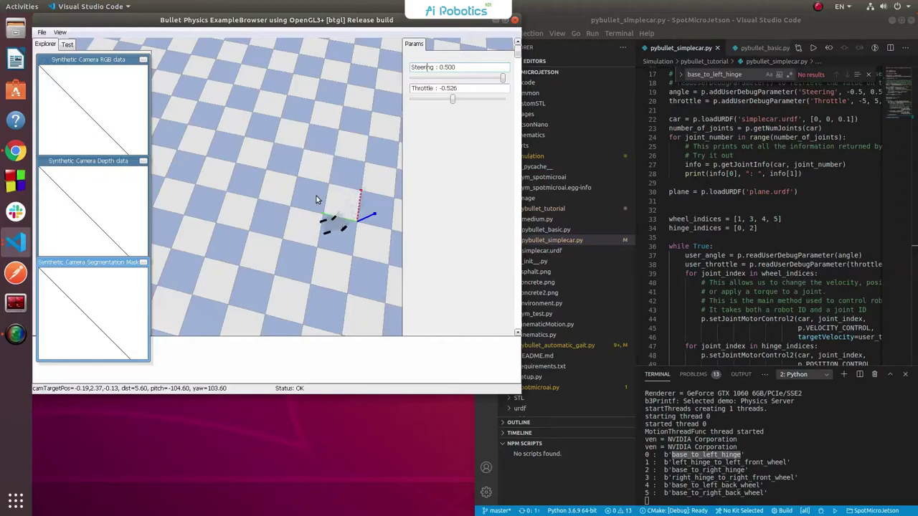
# Stop the simple car simulation and move the terminal up one level to the Simulation folder
pyautogui.click(717, 204)
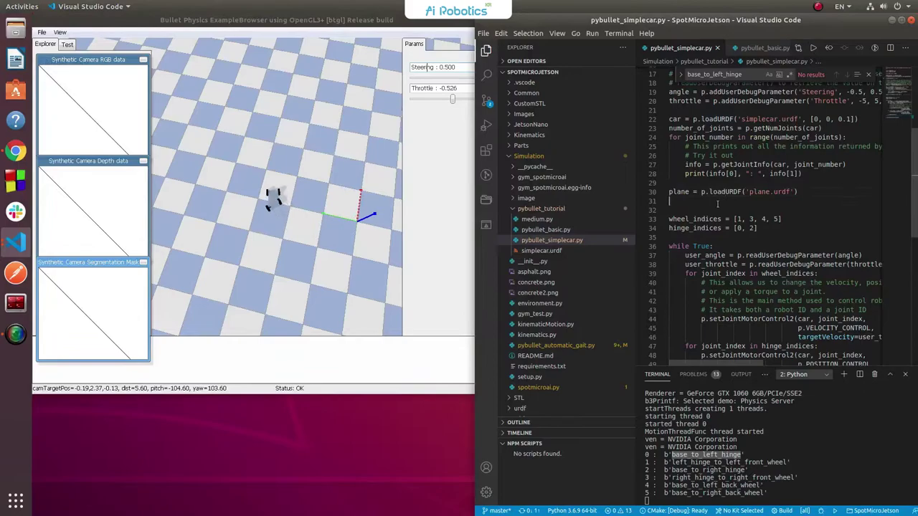
pyautogui.click(812, 450)
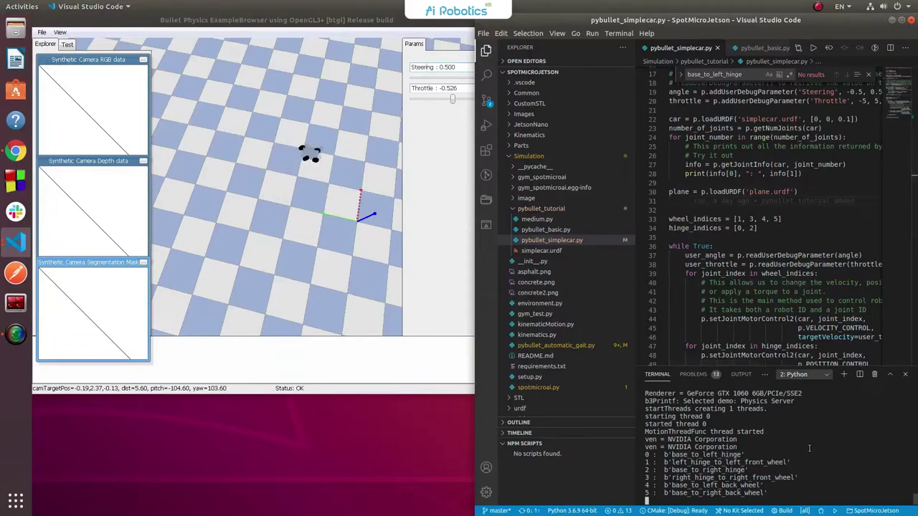
pyautogui.hotkey('ctrl', 'c')
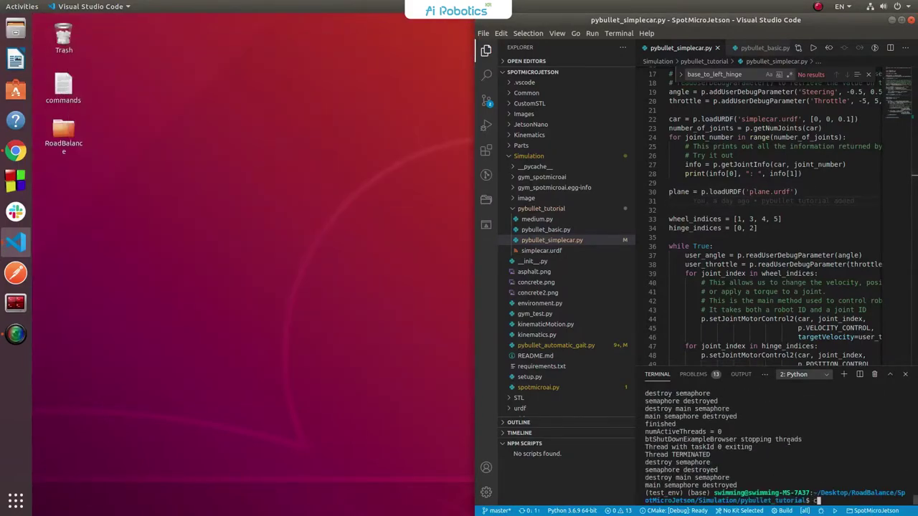
pyautogui.write('cd ../')
pyautogui.press('Return')
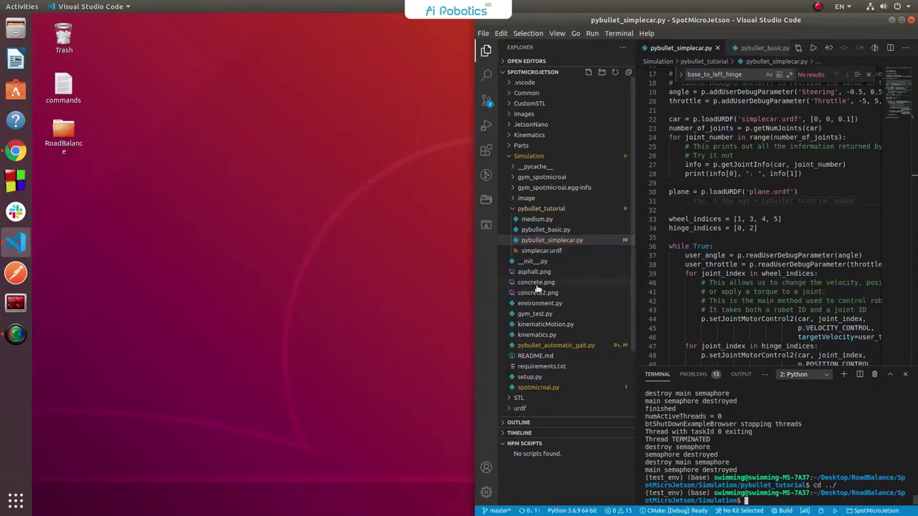
# Open pybullet_automatic_gait.py from the Simulation folder and run it as a Python file in the terminal
pyautogui.click(536, 347)
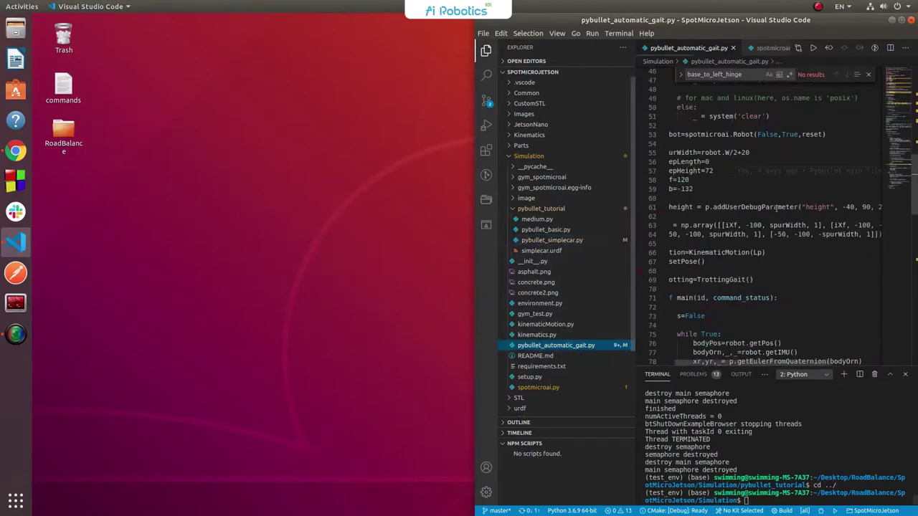
pyautogui.rightClick(761, 183)
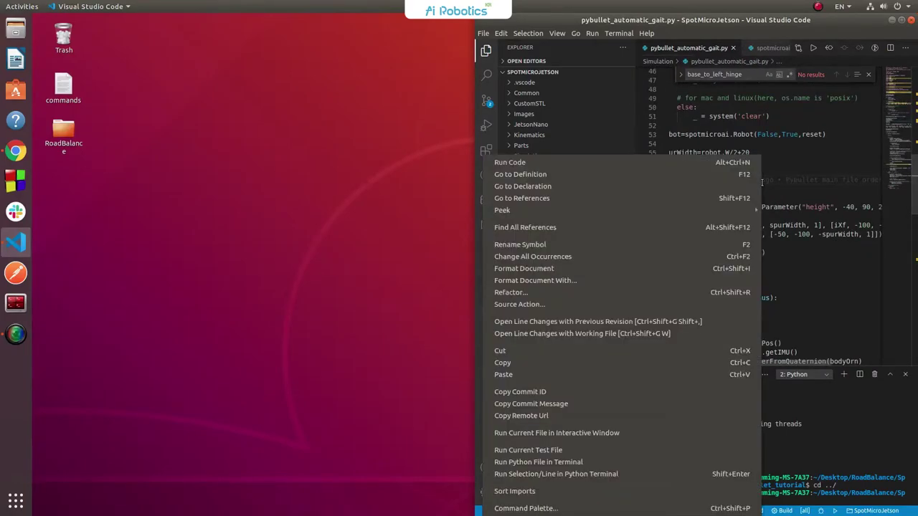
pyautogui.click(597, 462)
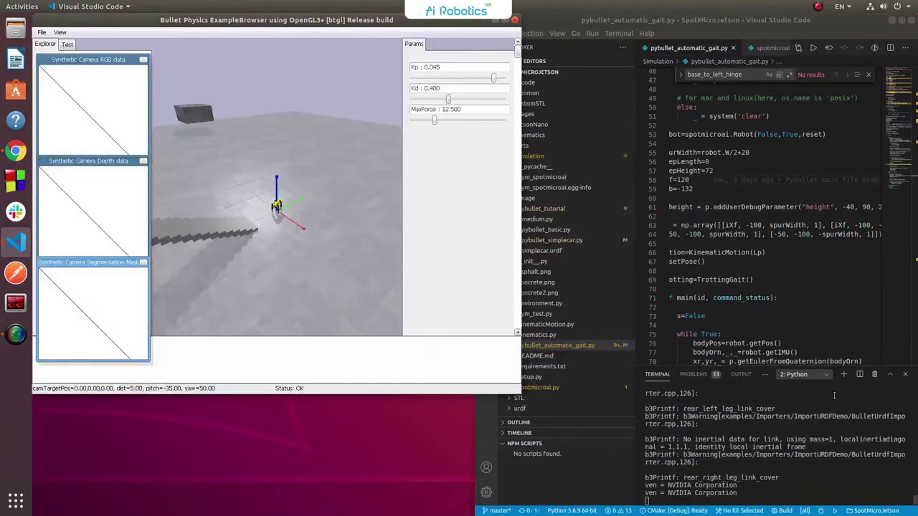
pyautogui.scroll(-5, 287, 226)
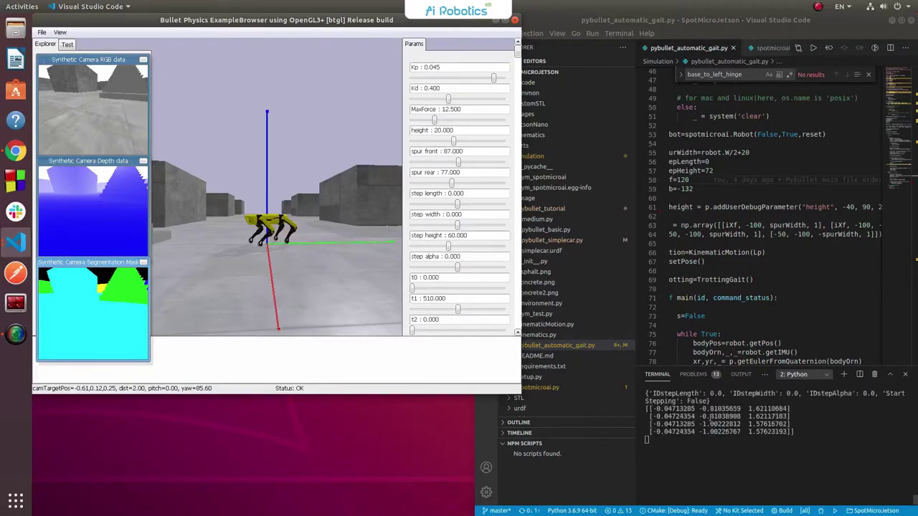
# Stop the gait simulation and rerun the pybullet_automatic_gait.py command with sudo, entering the account password
pyautogui.hotkey('alt', 'Tab')
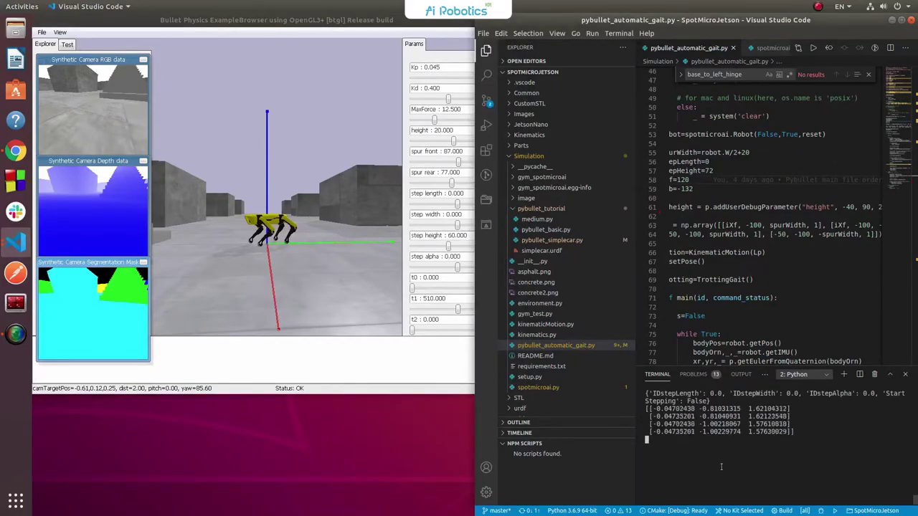
pyautogui.hotkey('ctrl', 'c')
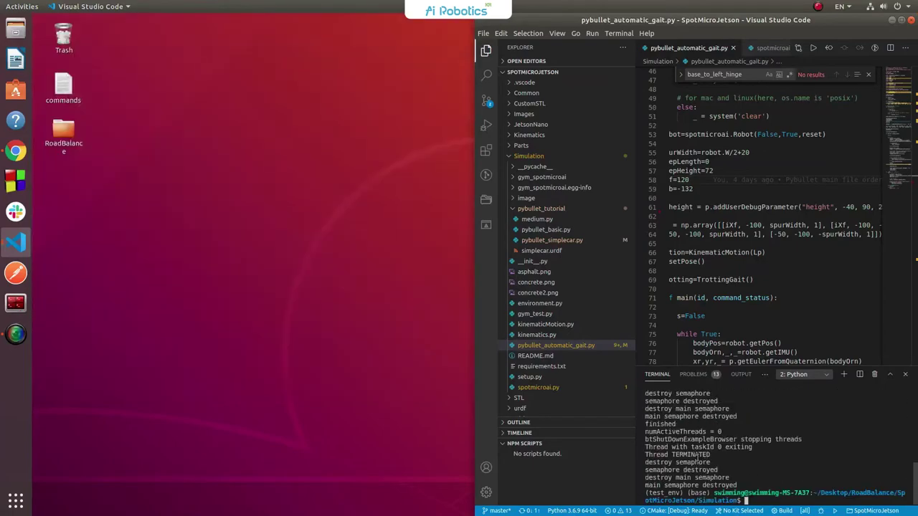
pyautogui.press('Up')
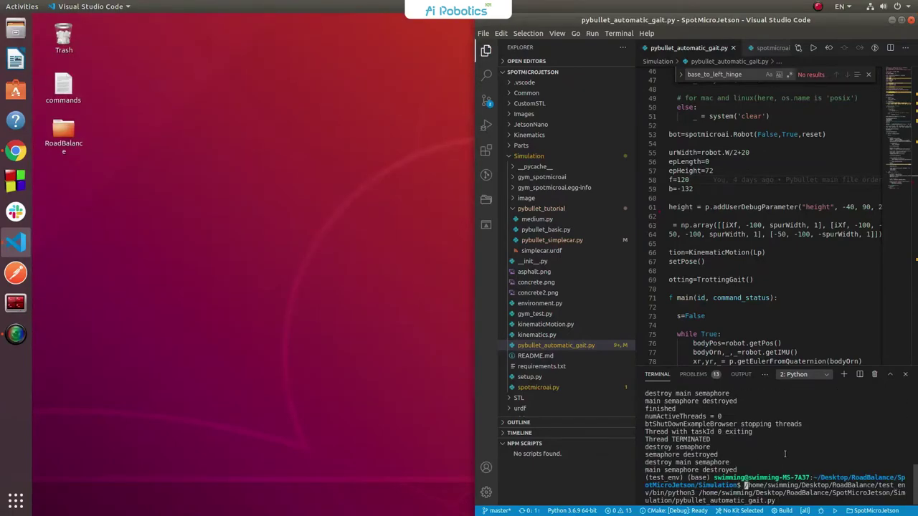
pyautogui.write('sudo')
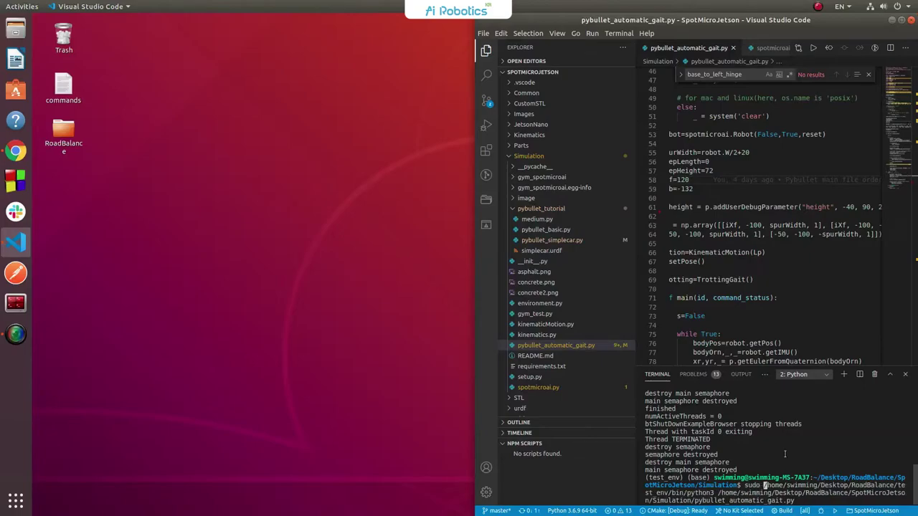
pyautogui.press('Return')
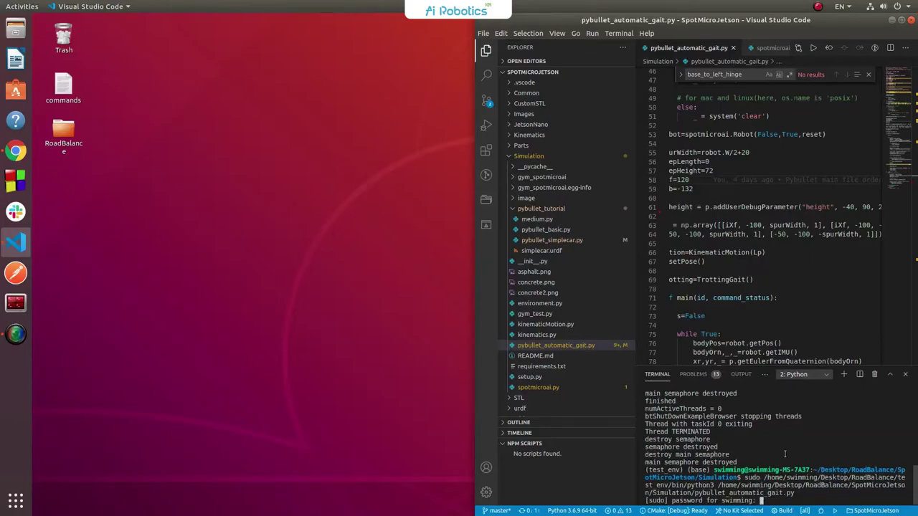
pyautogui.press('Return')
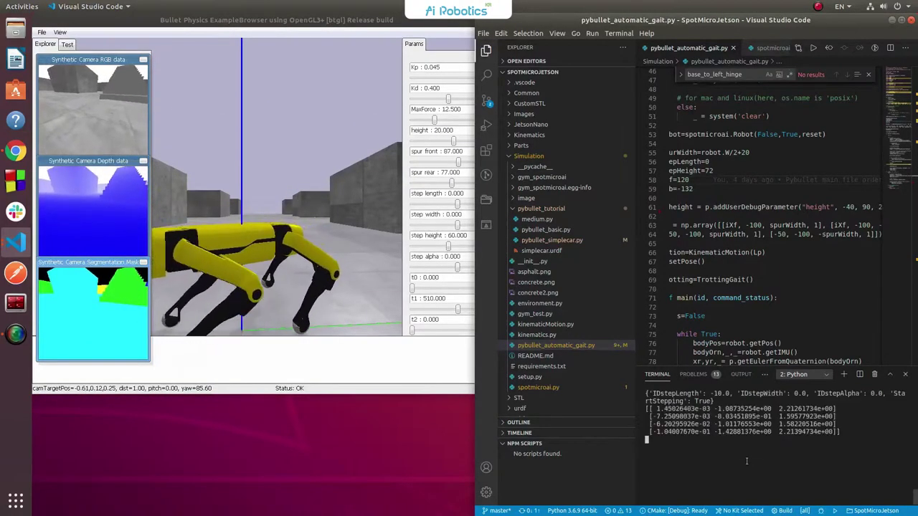
# Set the walking robot's spur rear parameter to about 126.7 and inspect its legs up close
pyautogui.scroll(-4, 287, 305)
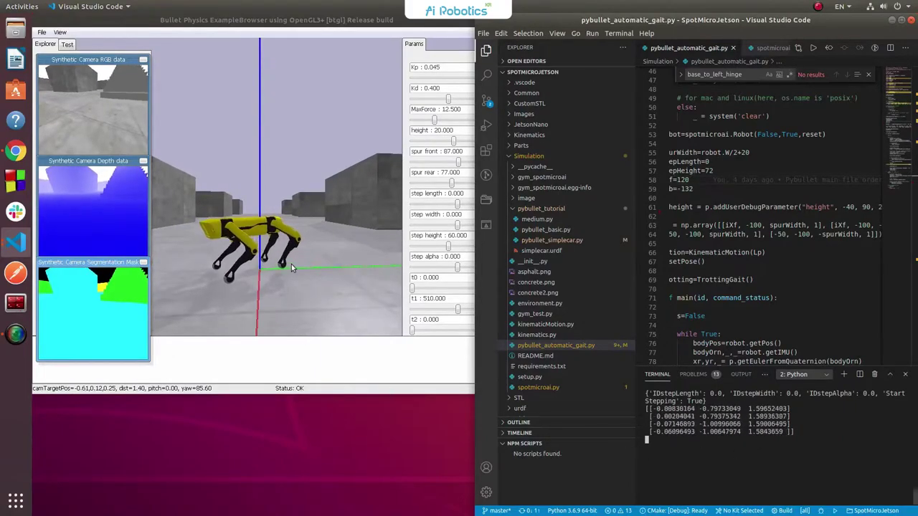
pyautogui.click(450, 112)
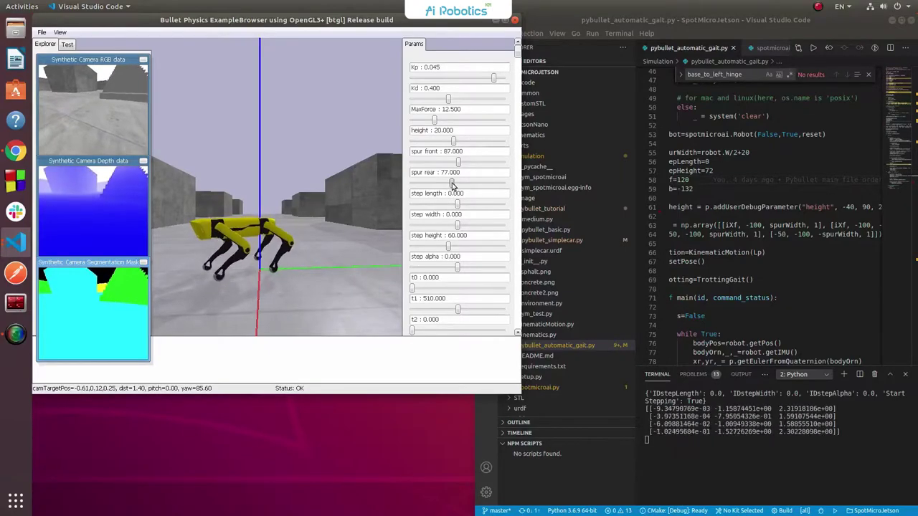
pyautogui.moveTo(452, 184); pyautogui.dragTo(485, 184)
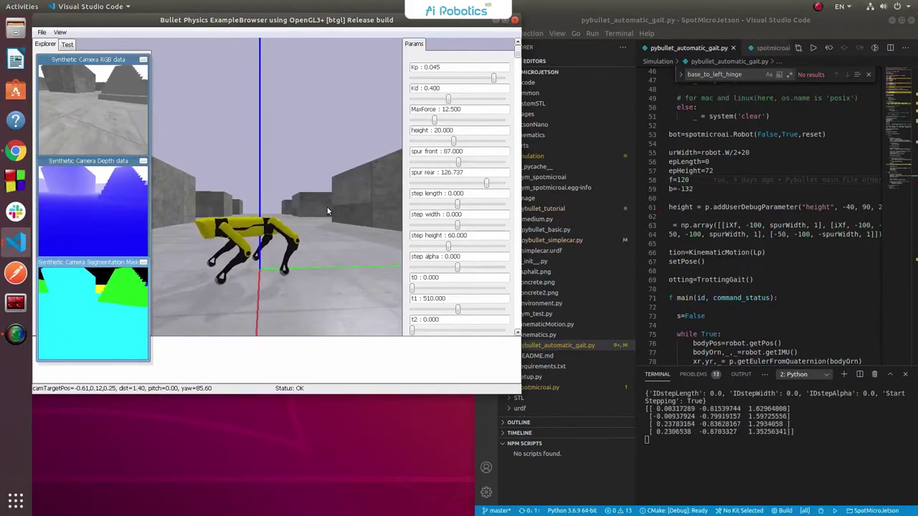
pyautogui.keyDown('ctrl'); pyautogui.moveTo(327, 207); pyautogui.dragTo(252, 256); pyautogui.keyUp('ctrl')
pyautogui.scroll(5, 239, 281)
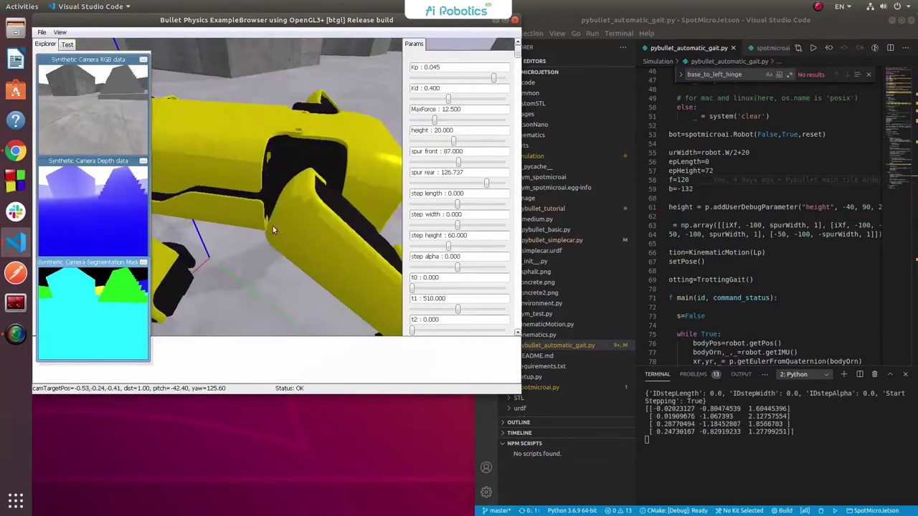
# Lower the walking robot's spur rear parameter to about 83.6
pyautogui.scroll(-6, 273, 226)
pyautogui.moveTo(486, 184); pyautogui.dragTo(457, 187)
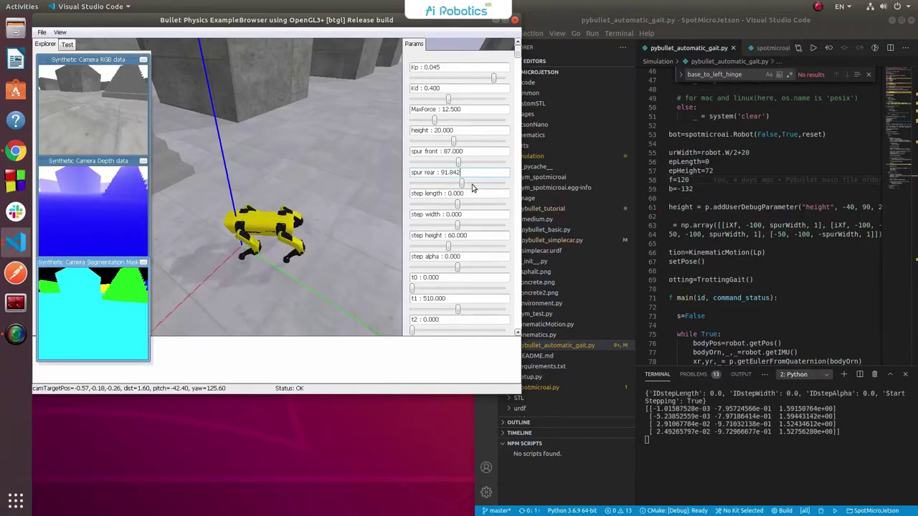
pyautogui.moveTo(461, 183); pyautogui.dragTo(453, 202)
pyautogui.scroll(-5, 309, 225)
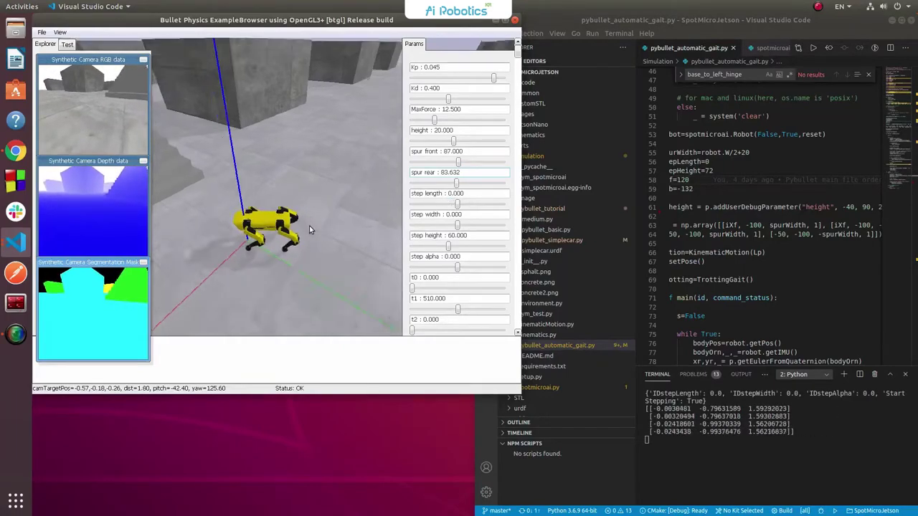
# Look through the gait parameters, from the Kp gain to the front and rear offsets, while the robot steps
pyautogui.scroll(2, 312, 230)
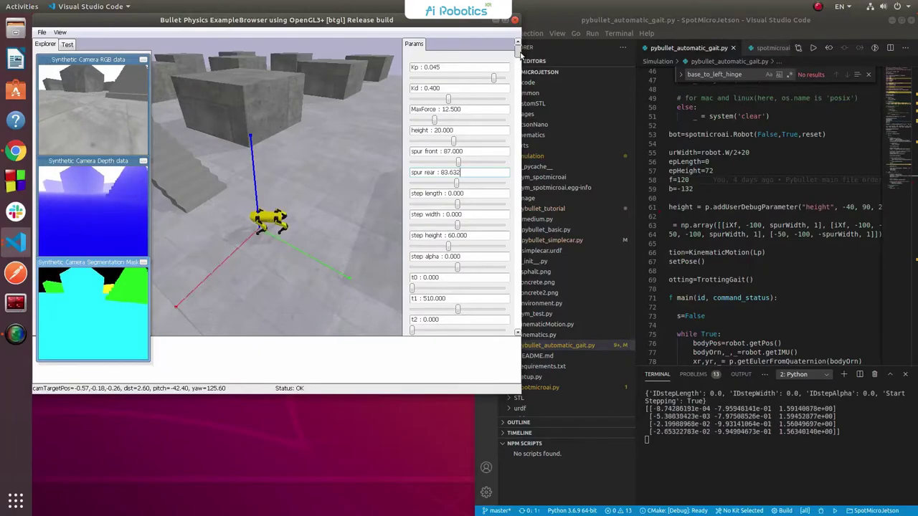
pyautogui.scroll(-1, 520, 53)
pyautogui.scroll(-1, 520, 55)
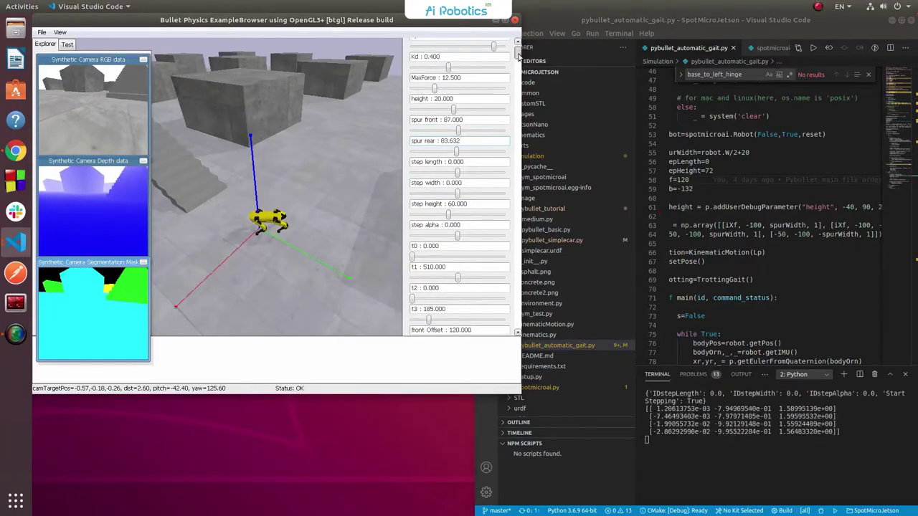
pyautogui.scroll(-2, 518, 57)
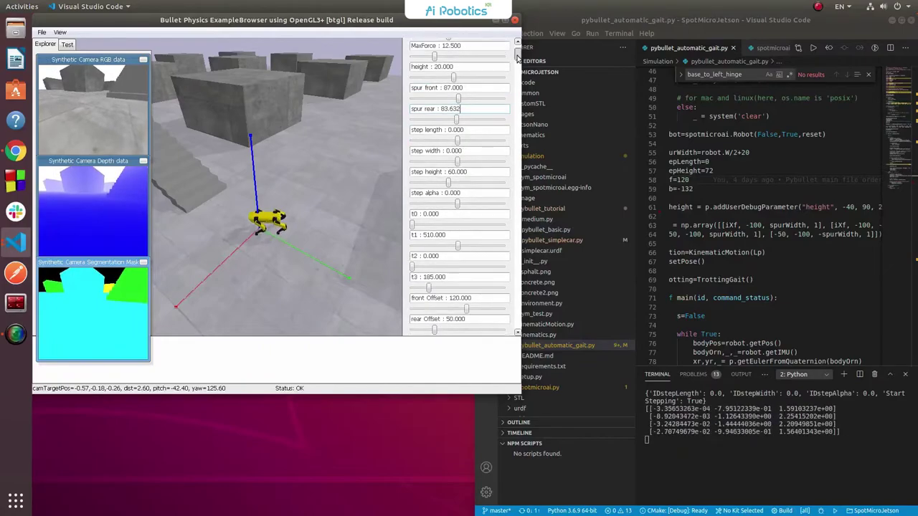
pyautogui.moveTo(516, 59); pyautogui.dragTo(517, 52)
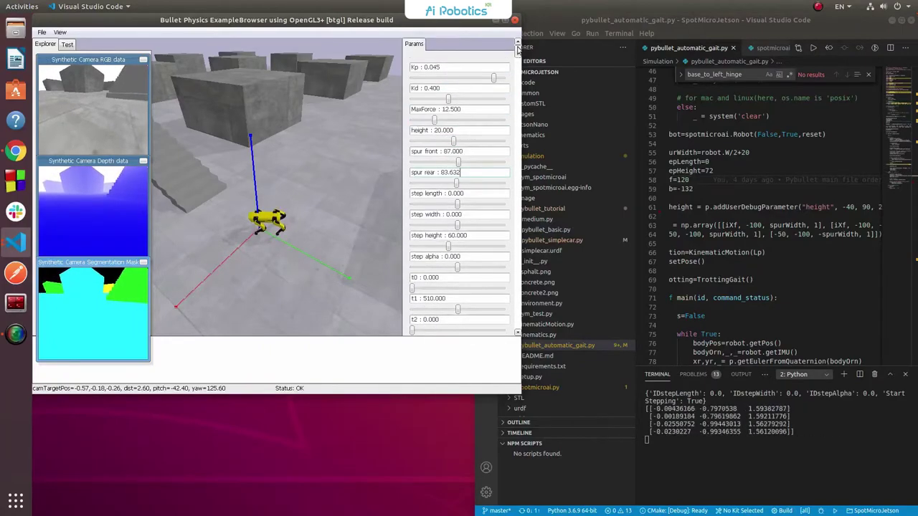
pyautogui.scroll(5, 257, 260)
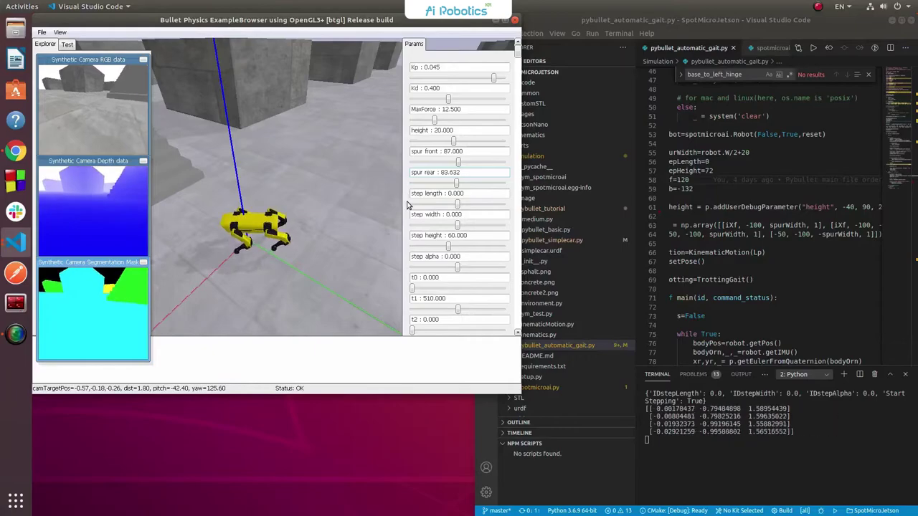
# Return to the code editor and stop the running gait simulation in the terminal
pyautogui.click(685, 280)
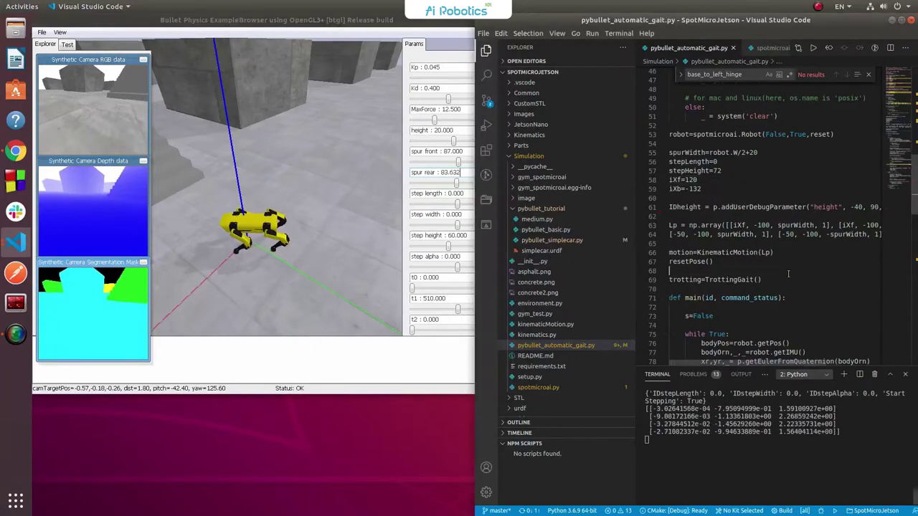
pyautogui.click(748, 406)
pyautogui.hotkey('ctrl', 'c')
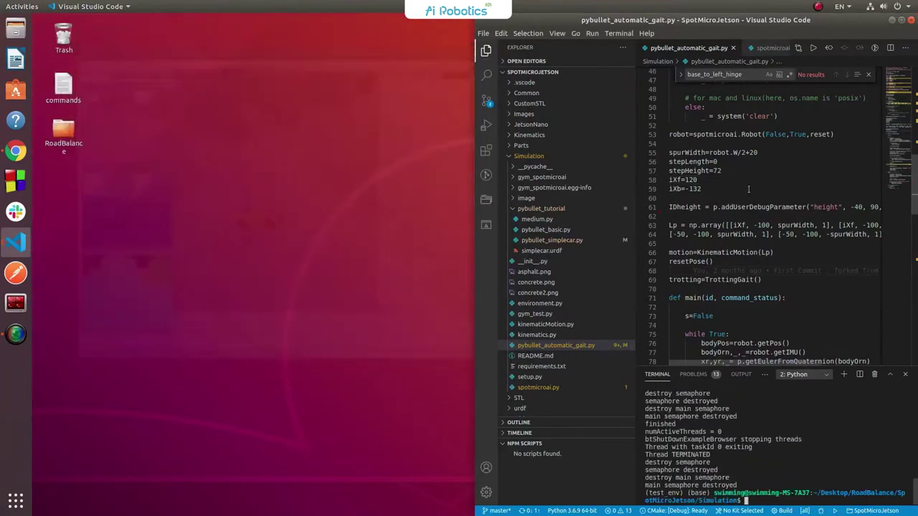
# Examine the spotmicroai.Robot call and its arguments in pybullet_automatic_gait.py, along with the functions defined above it
pyautogui.scroll(1, 717, 215)
pyautogui.click(701, 212)
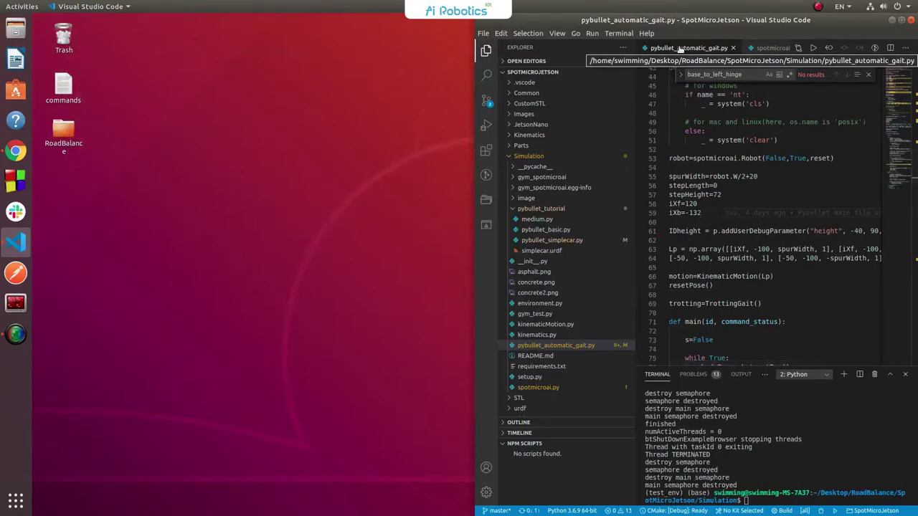
pyautogui.doubleClick(774, 158)
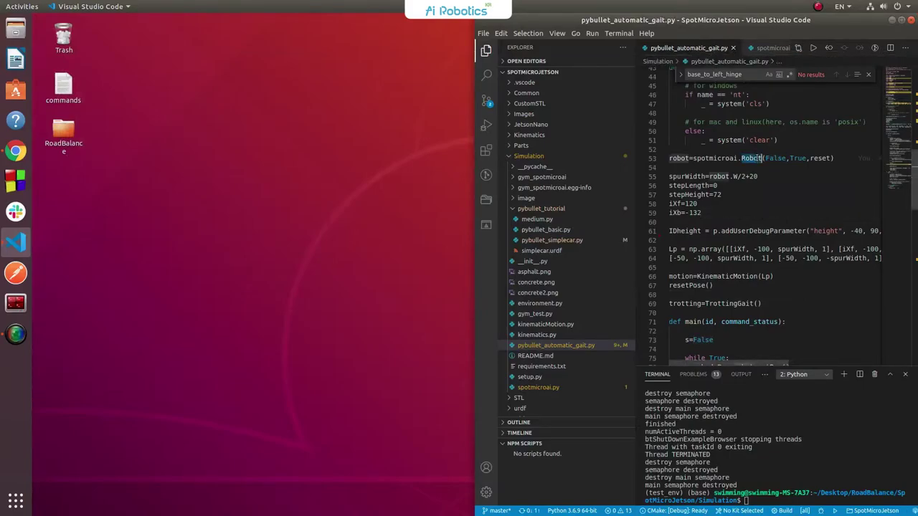
pyautogui.scroll(5, 748, 179)
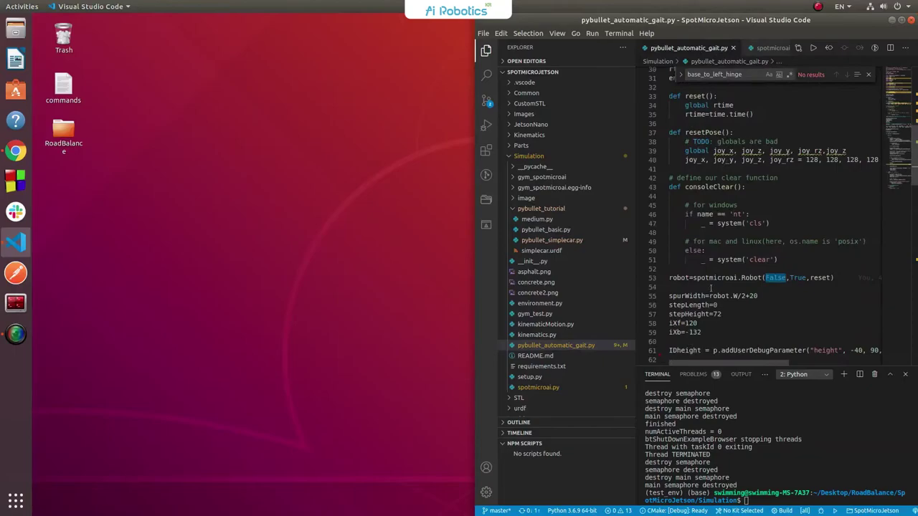
pyautogui.doubleClick(709, 278)
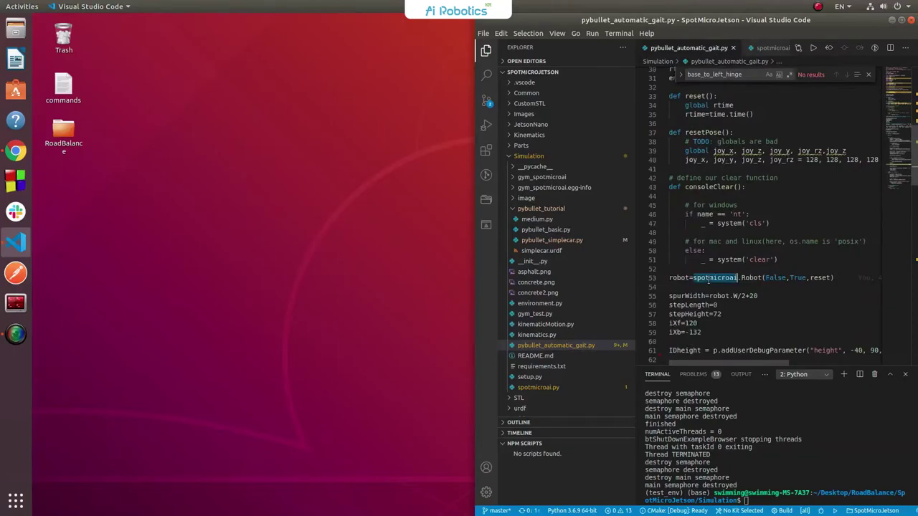
# Set the first argument of the spotmicroai.Robot call in pybullet_automatic_gait.py to True and save the file
pyautogui.doubleClick(772, 278)
pyautogui.write('Ture')
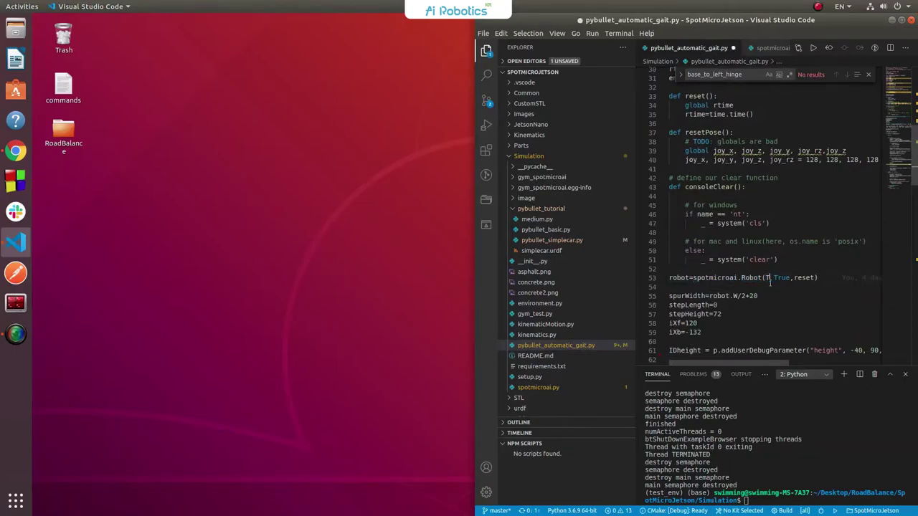
pyautogui.press('BackSpace')
pyautogui.hotkey('ctrl', 's')
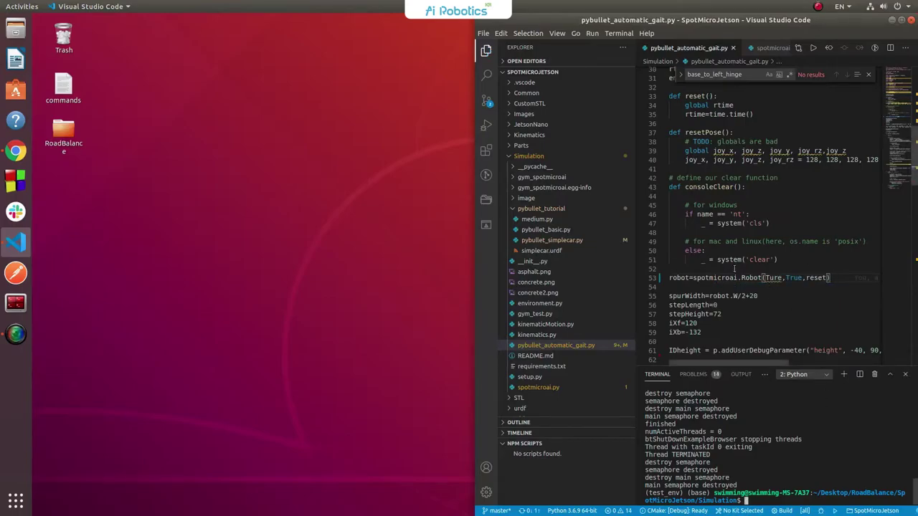
pyautogui.doubleClick(772, 278)
pyautogui.write('True')
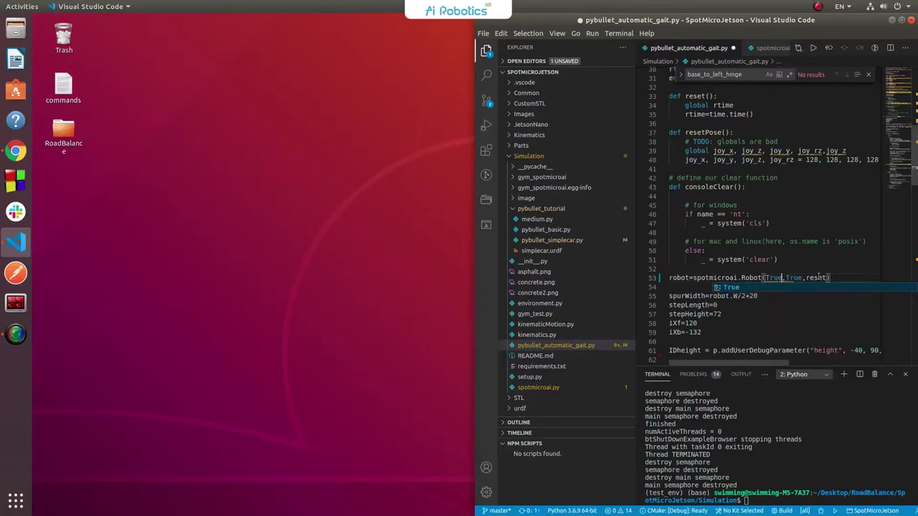
pyautogui.hotkey('ctrl', 's')
# Rerun the gait simulation from the terminal and make the robot walk with a step length of -80
pyautogui.click(850, 438)
pyautogui.press('Up')
pyautogui.press('Return')
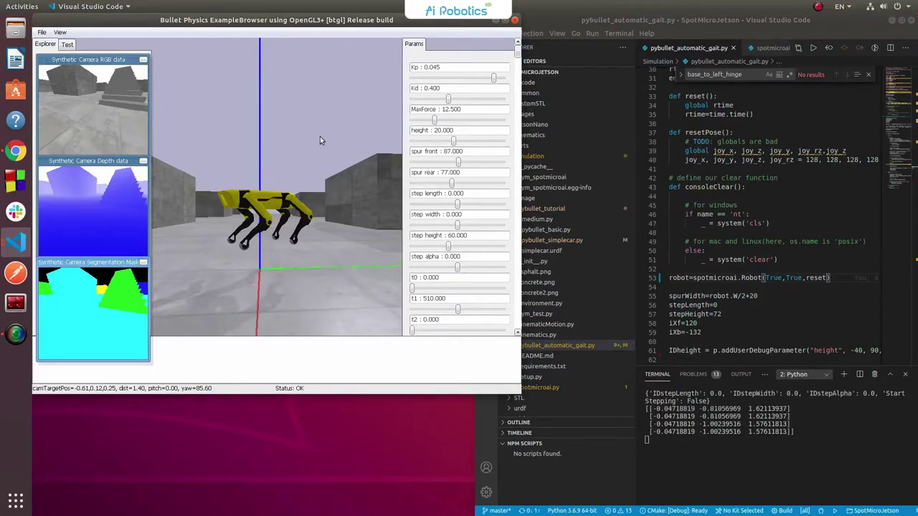
pyautogui.click(728, 444)
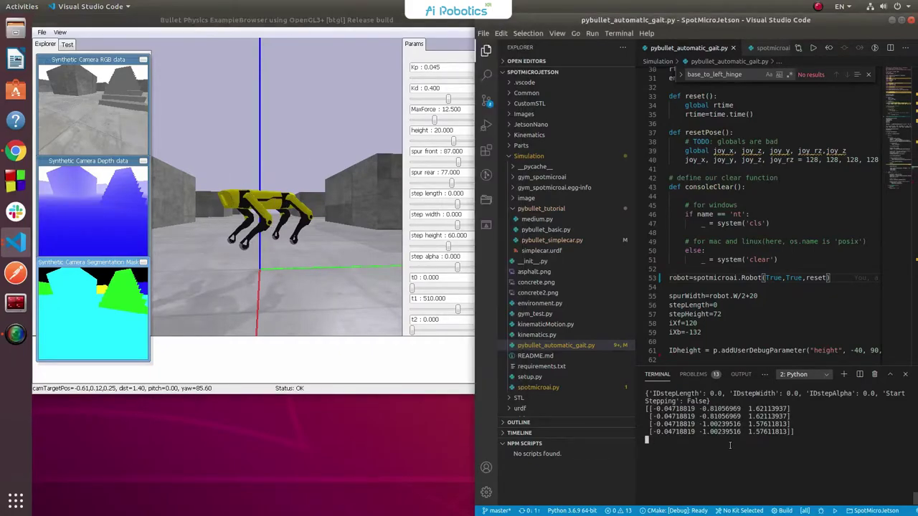
pyautogui.press('w')
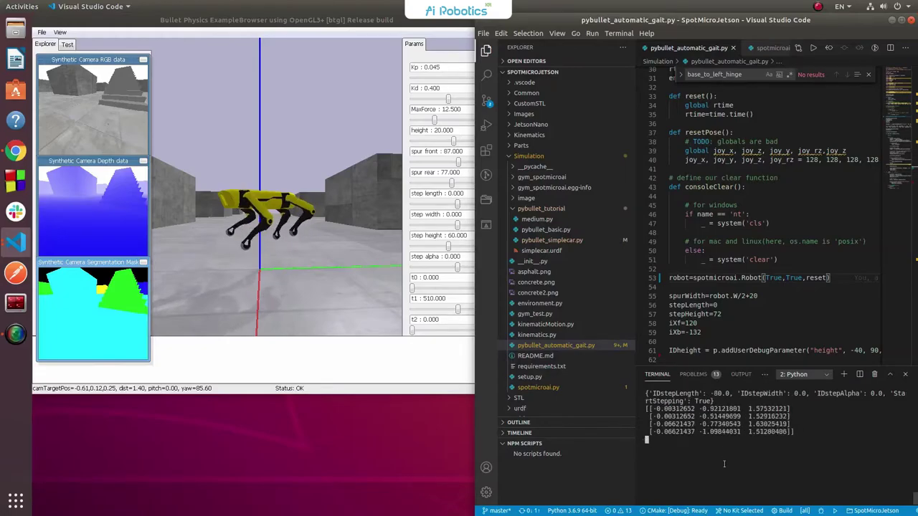
# View the walking robot from the side and look through the gait parameters down to the rear offset
pyautogui.click(299, 274)
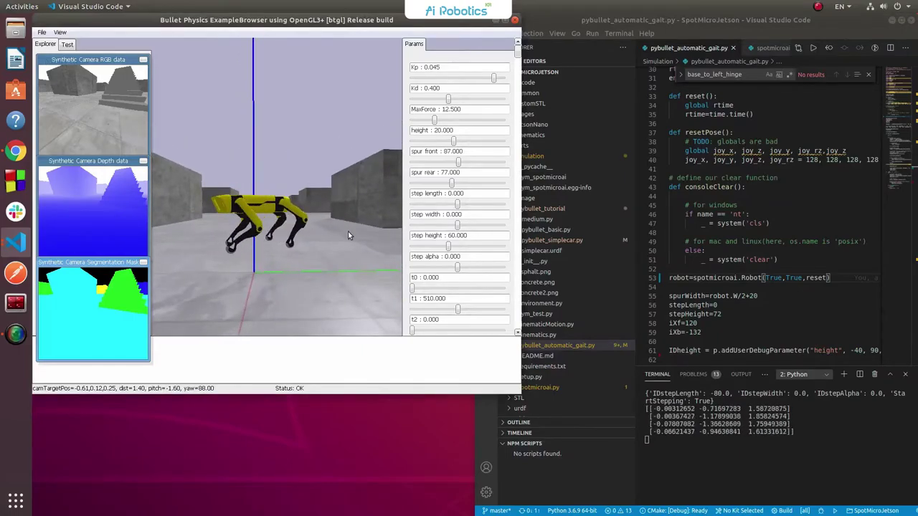
pyautogui.keyDown('ctrl'); pyautogui.moveTo(324, 186); pyautogui.dragTo(343, 190); pyautogui.keyUp('ctrl')
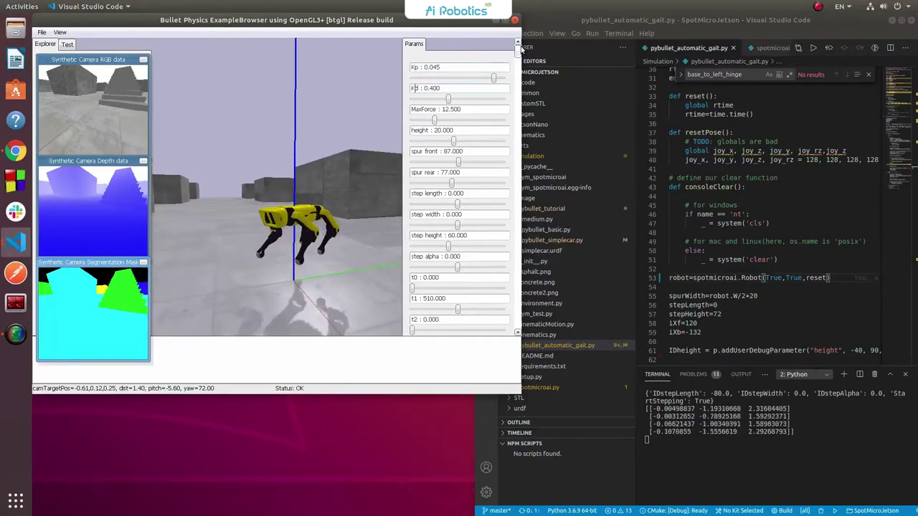
pyautogui.scroll(-5, 518, 44)
pyautogui.scroll(5, 518, 45)
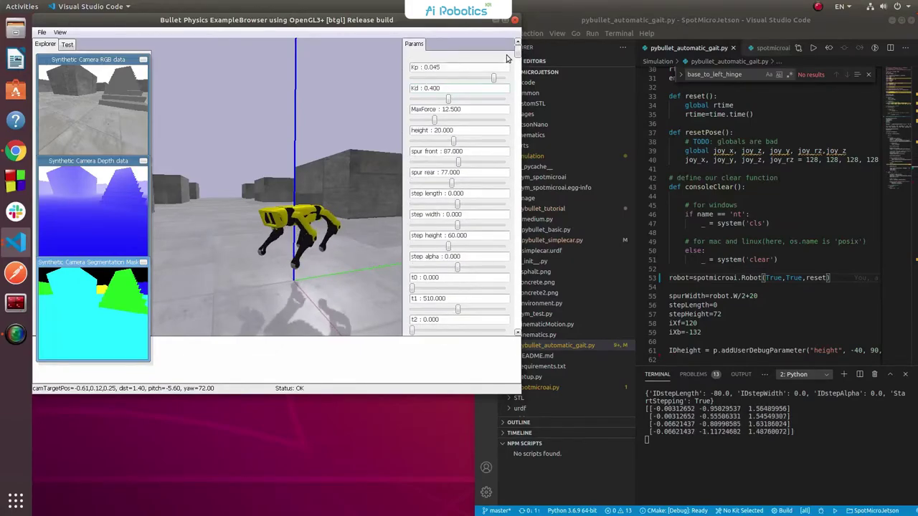
pyautogui.scroll(-4, 518, 57)
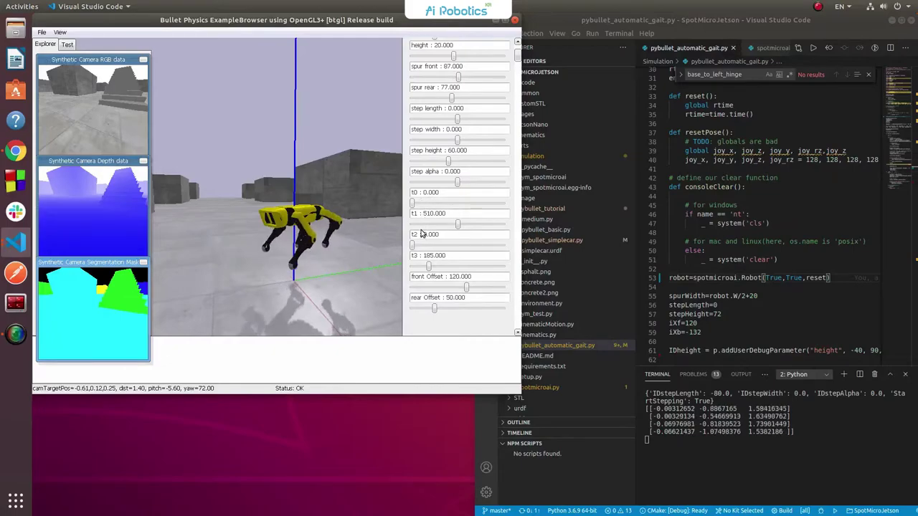
pyautogui.scroll(4, 414, 215)
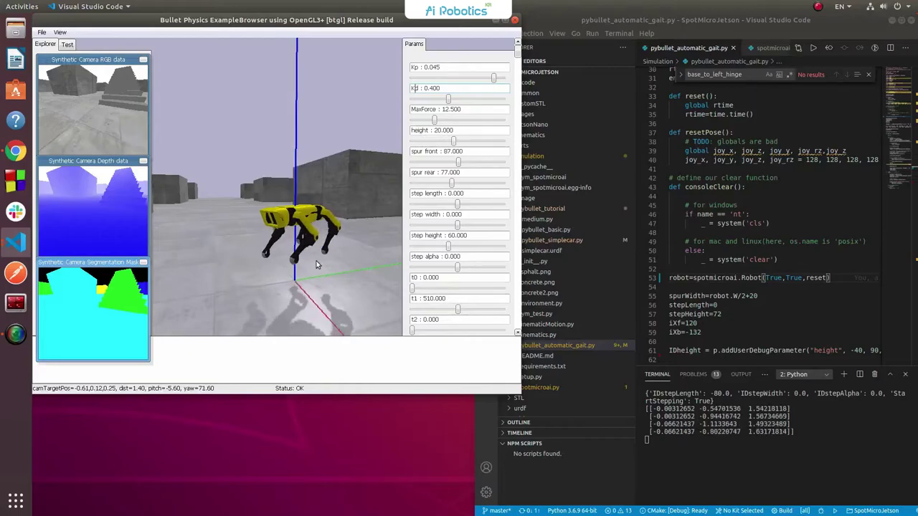
# Raise the walking robot's height parameter to about 76.3, and bring it back down to about 28.4
pyautogui.scroll(4, 305, 261)
pyautogui.scroll(-2, 304, 265)
pyautogui.moveTo(452, 141); pyautogui.dragTo(492, 141)
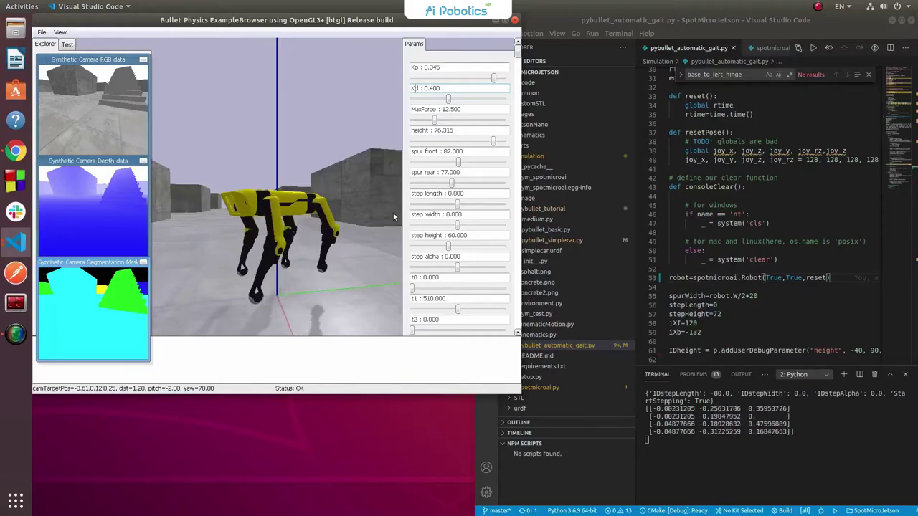
pyautogui.moveTo(493, 141); pyautogui.dragTo(459, 143)
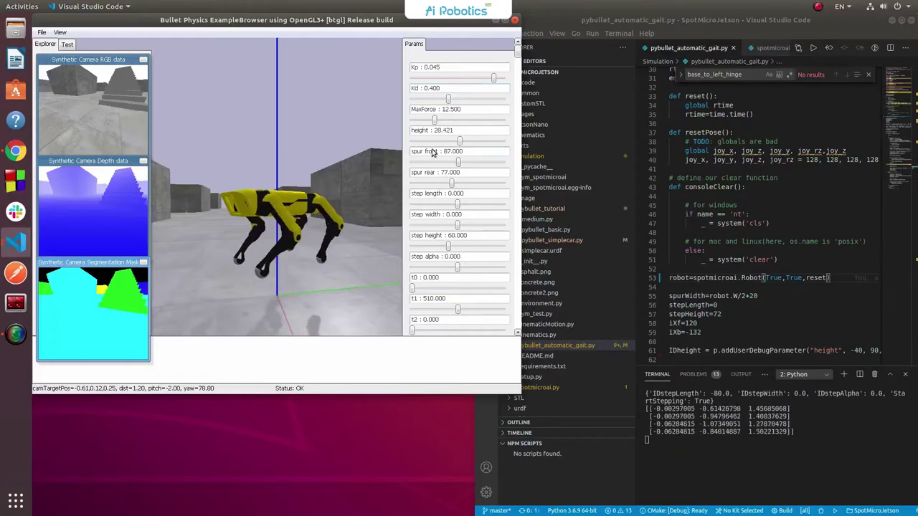
# Set the spur front parameter to 85 and raise the spur rear parameter to about 119.9
pyautogui.moveTo(295, 172)
pyautogui.keyDown('ctrl'); pyautogui.mouseDown()
pyautogui.moveTo(310, 169)
pyautogui.moveTo(309, 183)
pyautogui.mouseUp(); pyautogui.keyUp('ctrl')
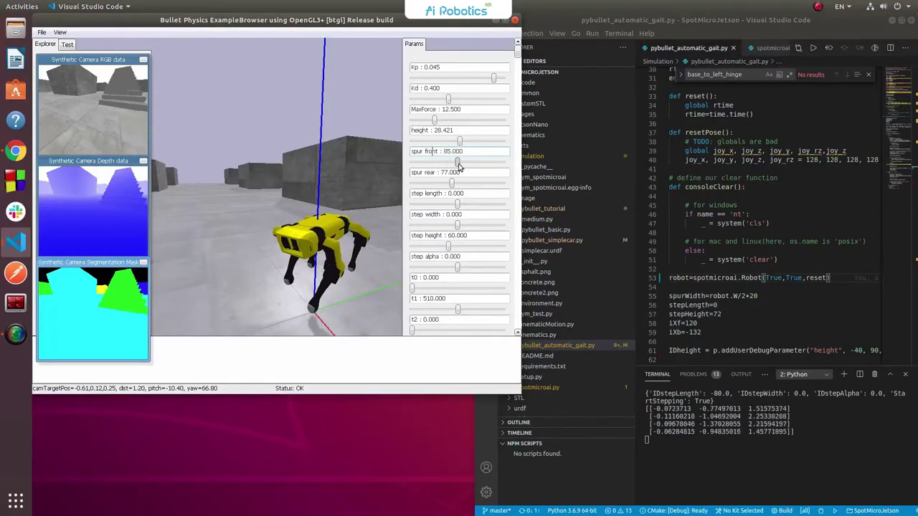
pyautogui.keyDown('ctrl'); pyautogui.moveTo(329, 183); pyautogui.dragTo(365, 175); pyautogui.keyUp('ctrl')
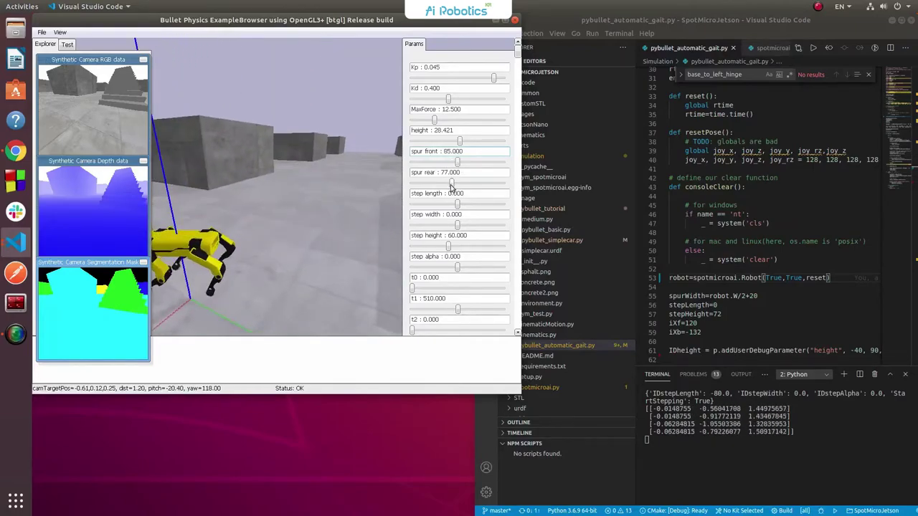
pyautogui.moveTo(451, 185); pyautogui.dragTo(478, 187)
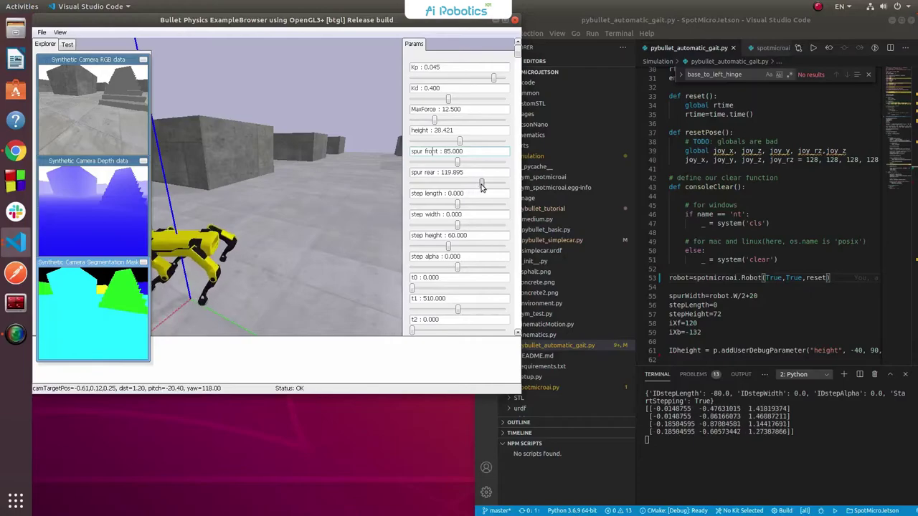
# Inspect the robot's leg spread from its front and lower the spur rear parameter to about 89.1
pyautogui.keyDown('ctrl'); pyautogui.moveTo(196, 256); pyautogui.dragTo(168, 228); pyautogui.keyUp('ctrl')
pyautogui.keyDown('ctrl'); pyautogui.moveTo(168, 229); pyautogui.dragTo(362, 186, button='middle'); pyautogui.keyUp('ctrl')
pyautogui.keyDown('ctrl'); pyautogui.moveTo(362, 190); pyautogui.dragTo(288, 191); pyautogui.keyUp('ctrl')
pyautogui.keyDown('ctrl'); pyautogui.moveTo(288, 191); pyautogui.dragTo(439, 183, button='middle'); pyautogui.keyUp('ctrl')
pyautogui.moveTo(481, 182); pyautogui.dragTo(459, 186)
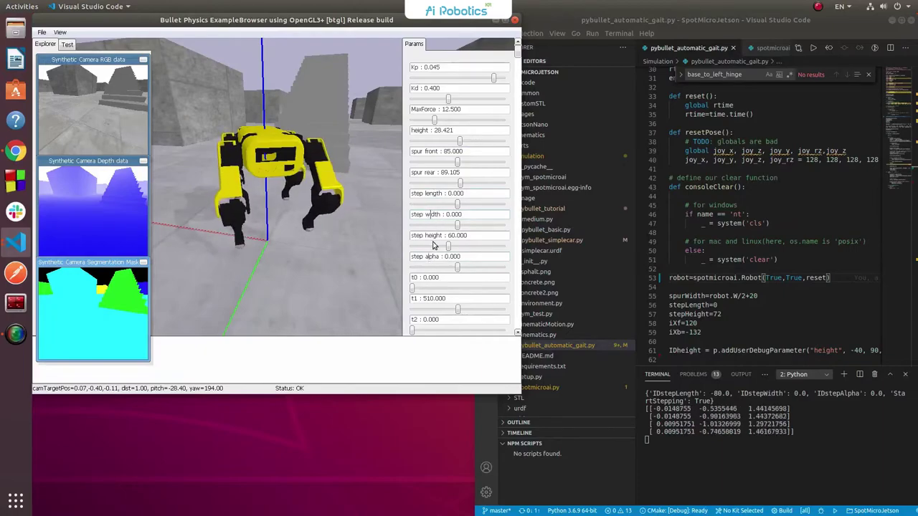
# Make the robot step sideways with a step width of 35 and turn with a step alpha of -24, using terminal commands
pyautogui.click(694, 432)
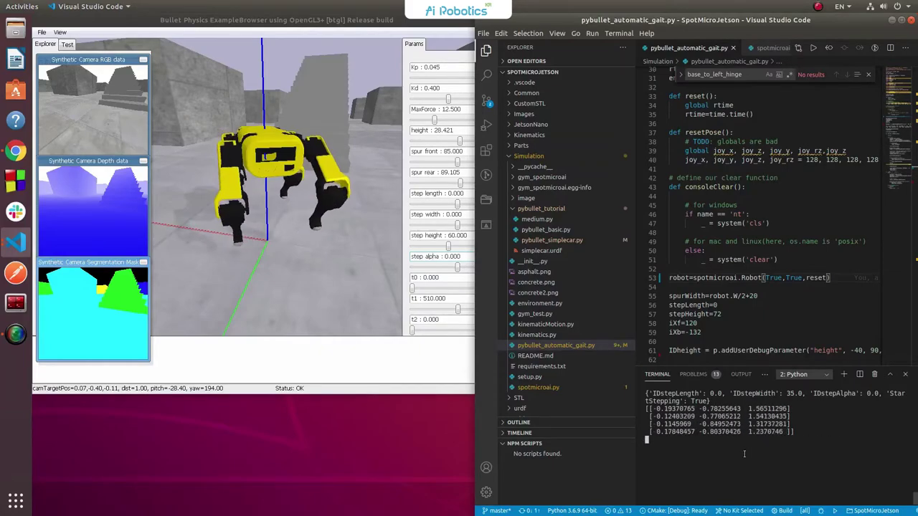
pyautogui.click(401, 214)
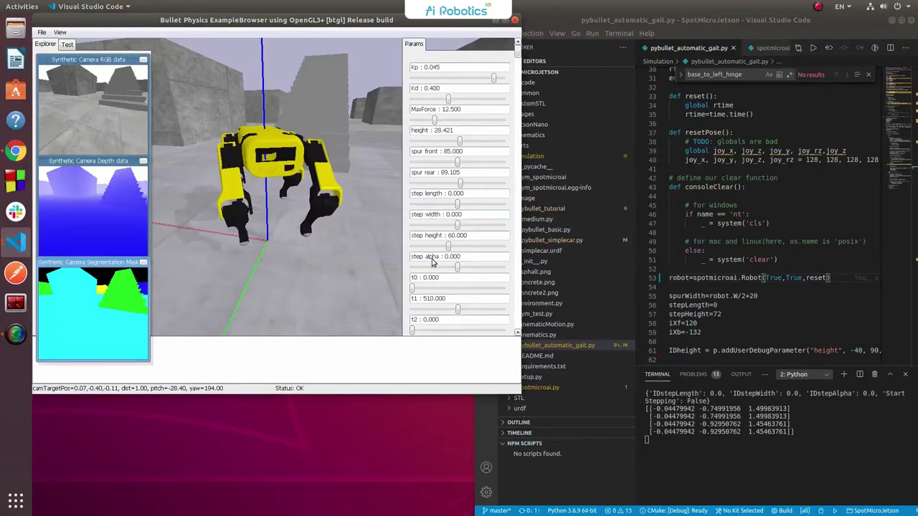
pyautogui.click(765, 424)
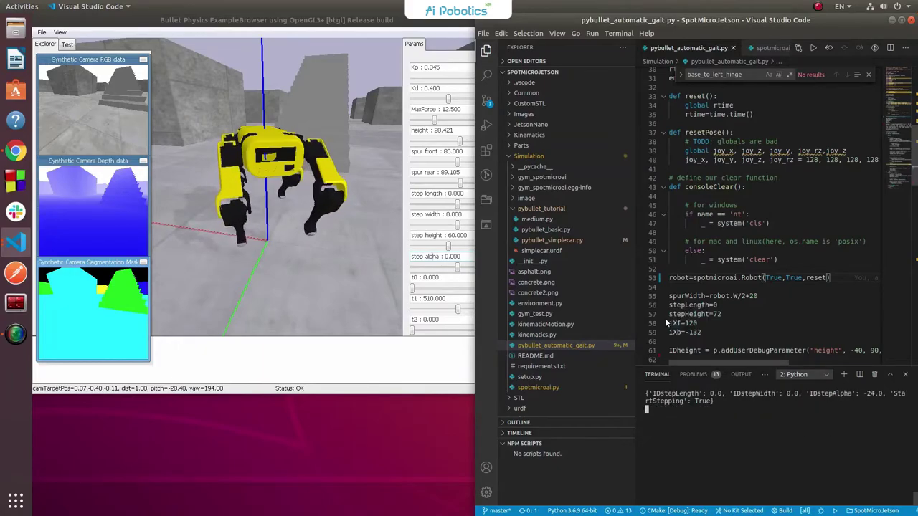
pyautogui.click(427, 258)
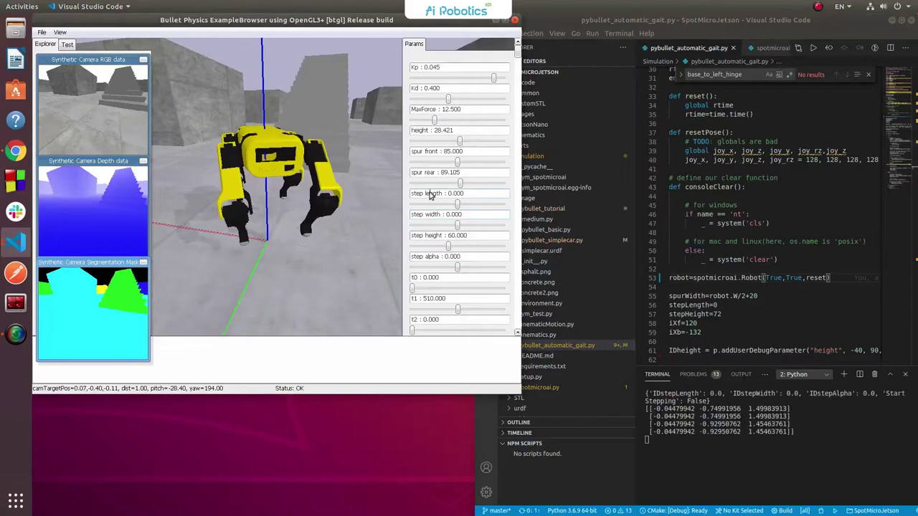
# Make the robot walk with a step length of -40, trying a step height of about 132.6 before setting it to about 77.4
pyautogui.click(740, 435)
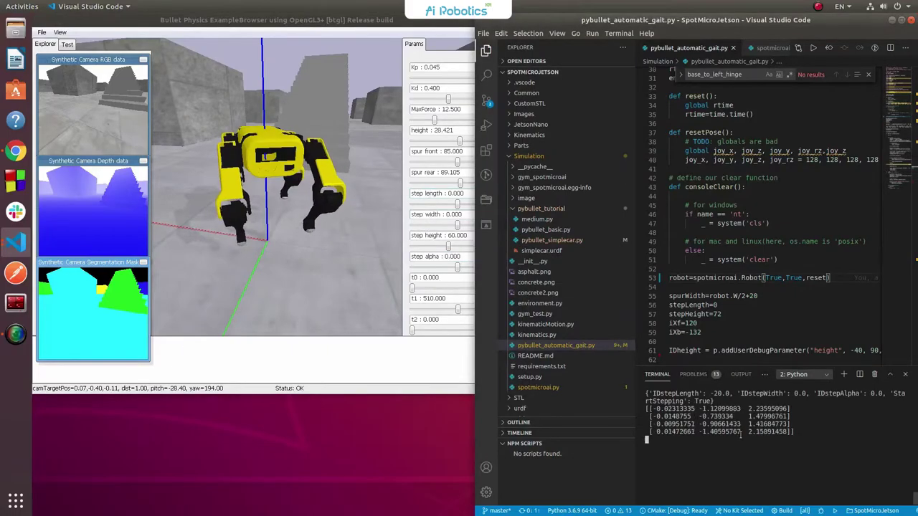
pyautogui.click(319, 300)
pyautogui.keyDown('ctrl'); pyautogui.moveTo(319, 299); pyautogui.dragTo(340, 201); pyautogui.keyUp('ctrl')
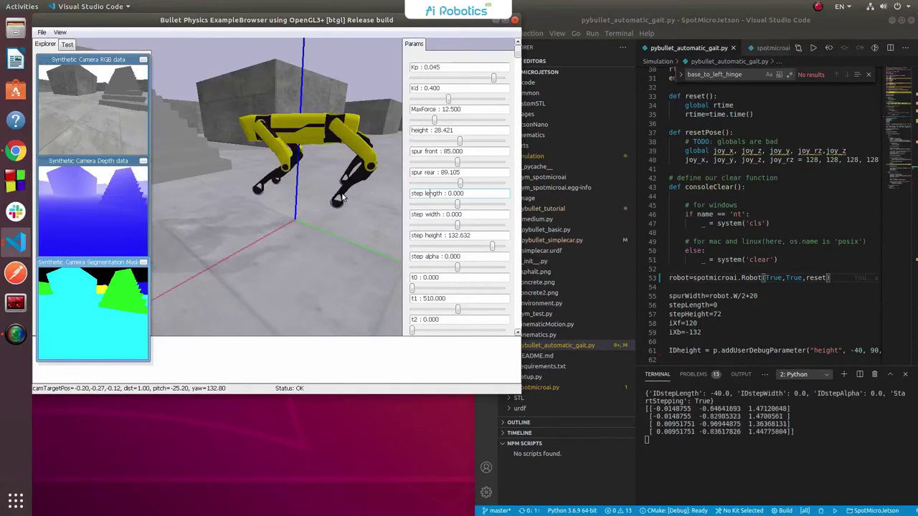
pyautogui.keyDown('ctrl'); pyautogui.moveTo(226, 169); pyautogui.dragTo(207, 180); pyautogui.keyUp('ctrl')
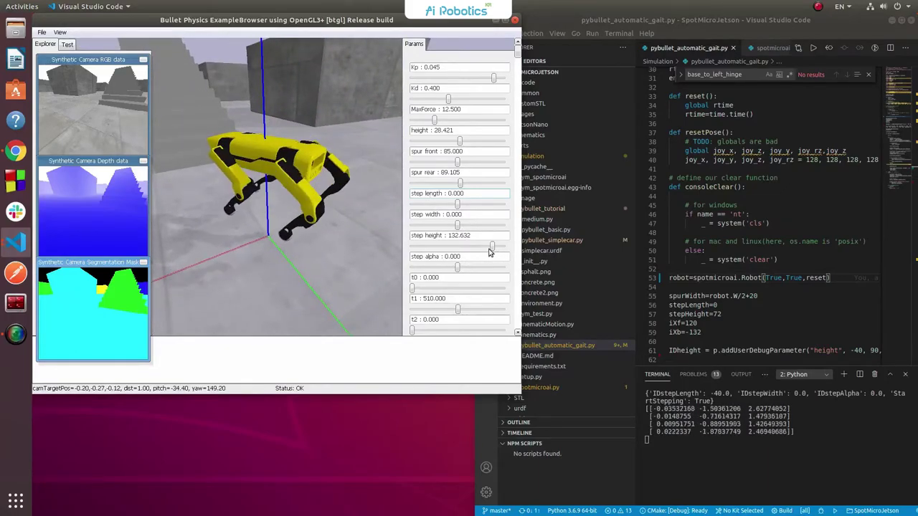
pyautogui.moveTo(491, 250); pyautogui.dragTo(458, 250)
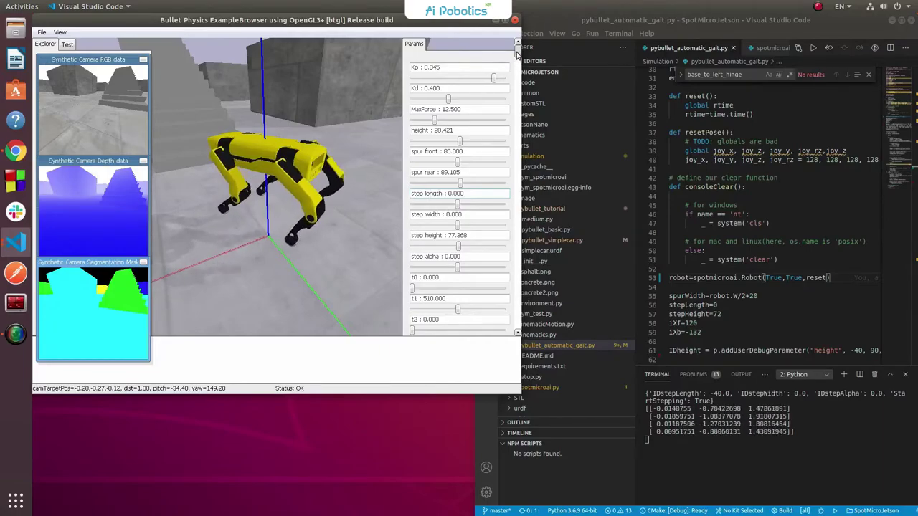
# Try front offsets of about 49.5 and 123.2 on the walking robot, and set the front offset to about 144.2
pyautogui.scroll(-5, 516, 54)
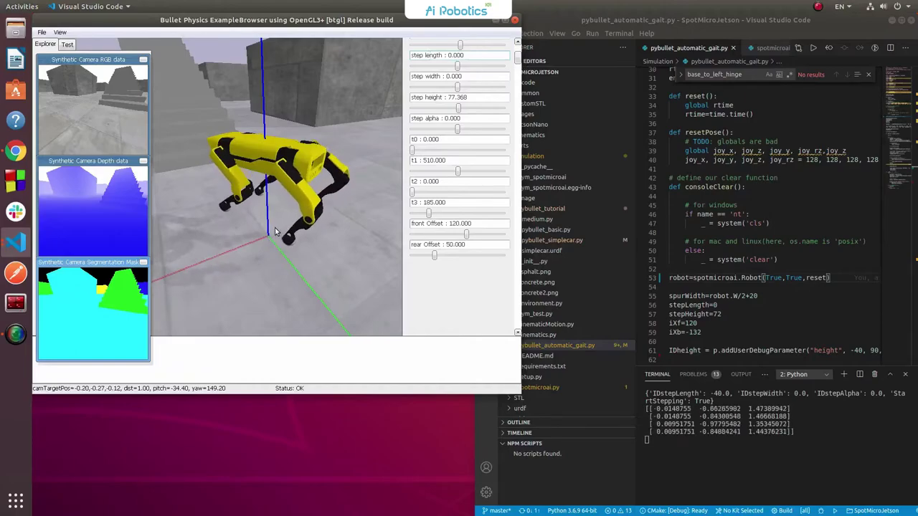
pyautogui.keyDown('ctrl'); pyautogui.moveTo(274, 231); pyautogui.dragTo(303, 220); pyautogui.keyUp('ctrl')
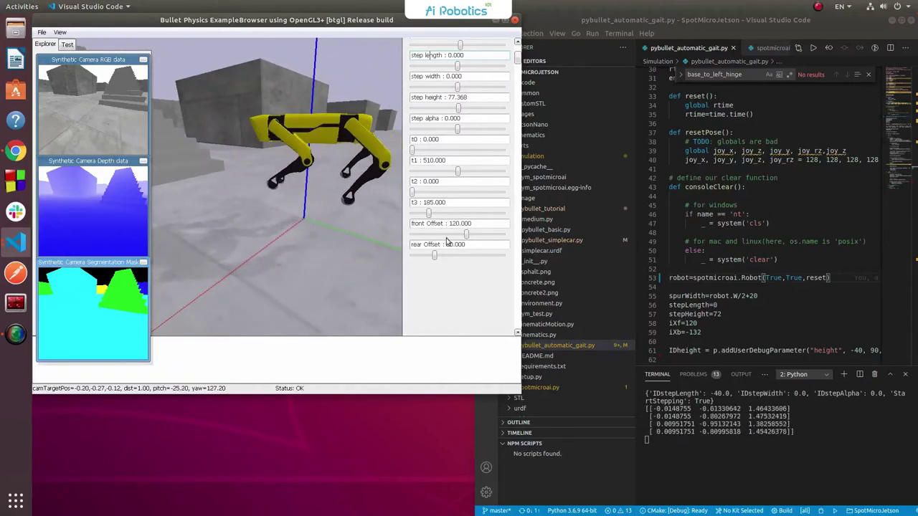
pyautogui.moveTo(464, 237); pyautogui.dragTo(439, 233)
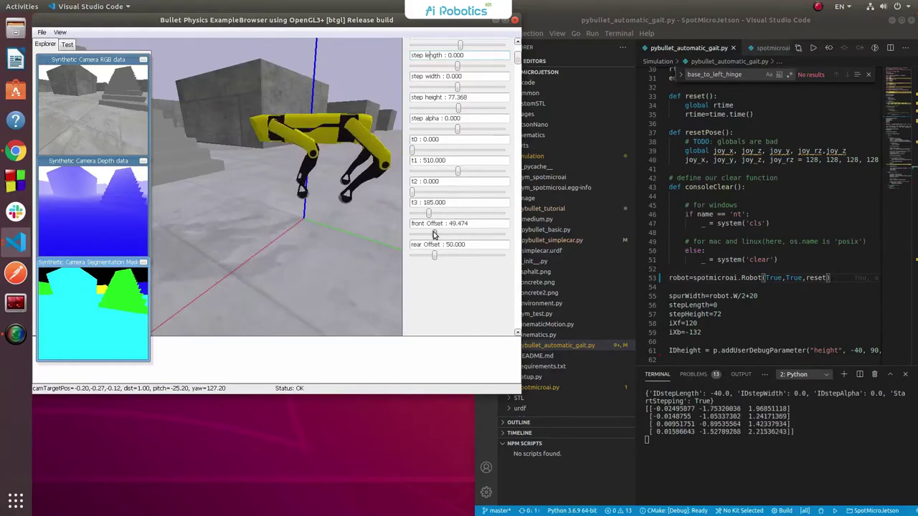
pyautogui.moveTo(490, 235); pyautogui.dragTo(475, 237)
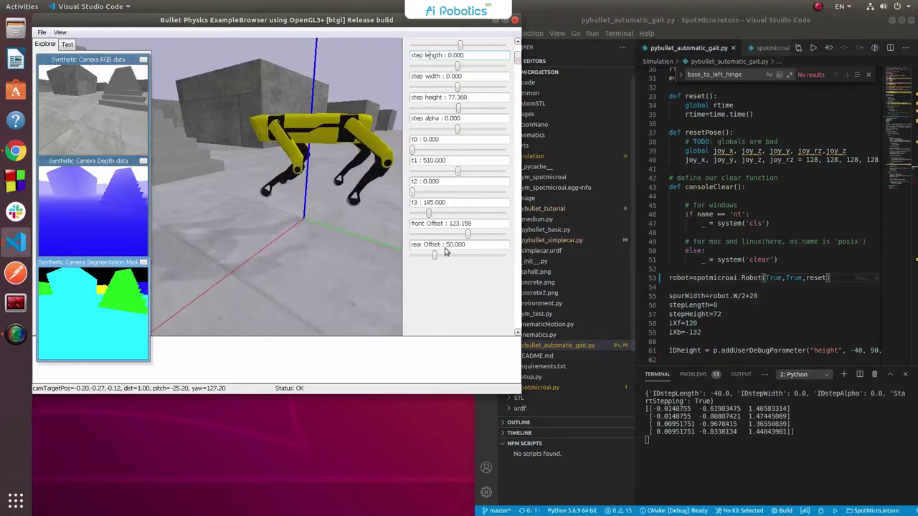
pyautogui.moveTo(494, 237); pyautogui.dragTo(458, 238)
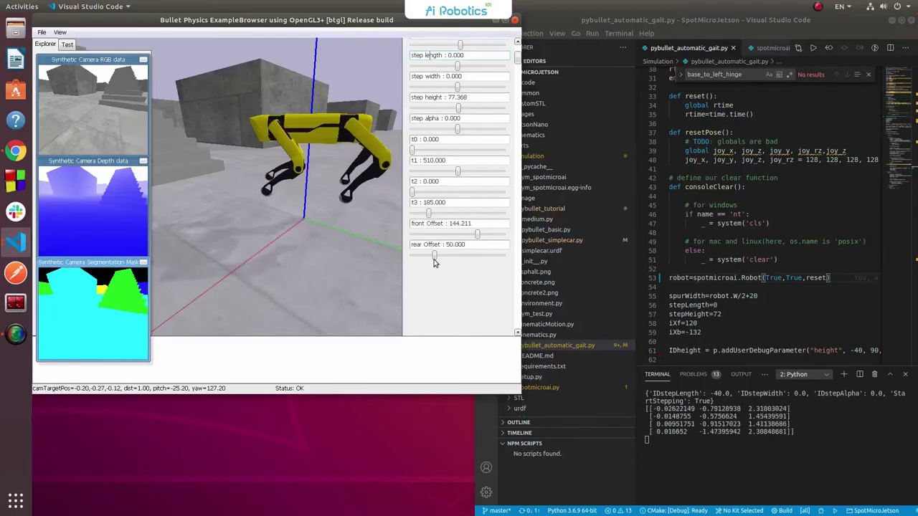
# Set the rear offset to about 47.4 and review the whole list of gait parameters
pyautogui.moveTo(454, 259); pyautogui.dragTo(430, 257)
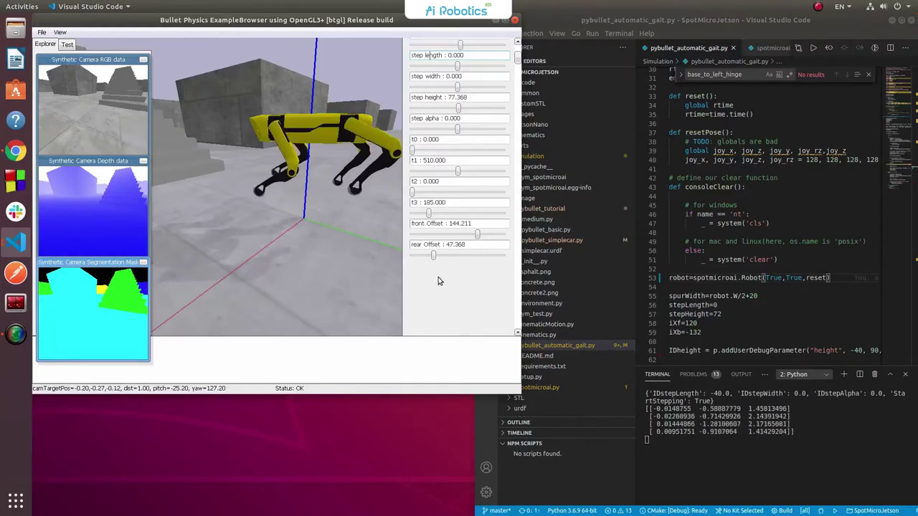
pyautogui.scroll(5, 517, 63)
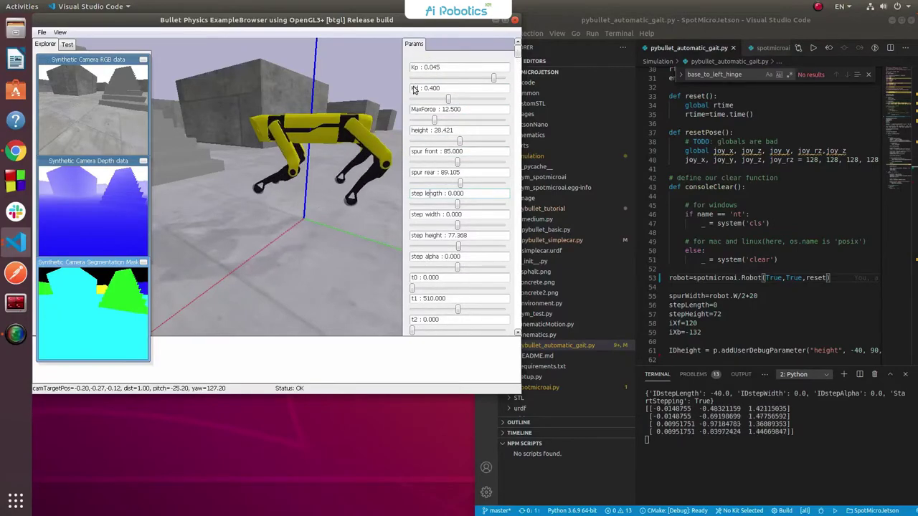
pyautogui.scroll(-2, 520, 62)
pyautogui.scroll(2, 519, 58)
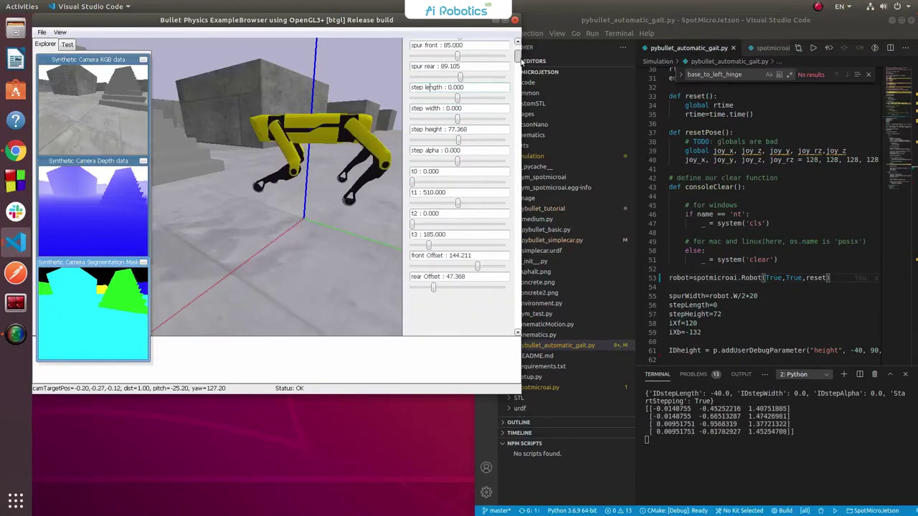
pyautogui.scroll(-2, 518, 51)
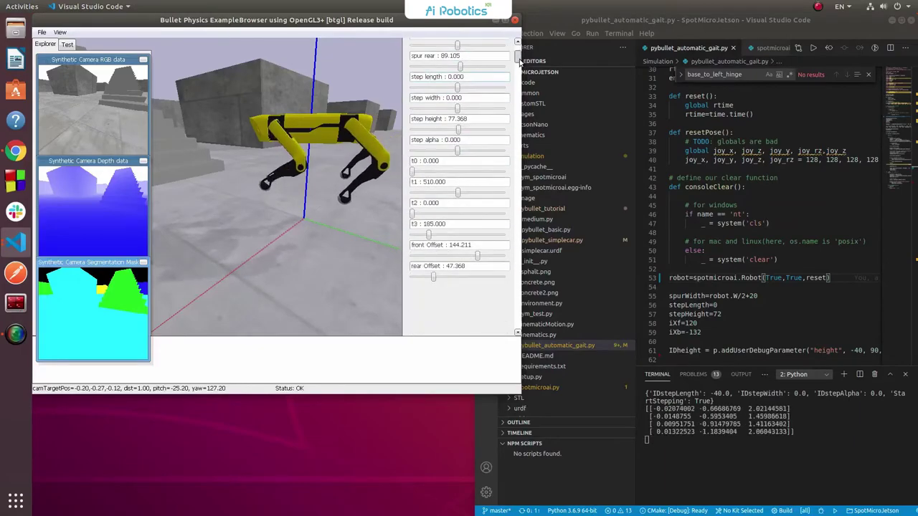
pyautogui.scroll(2, 518, 46)
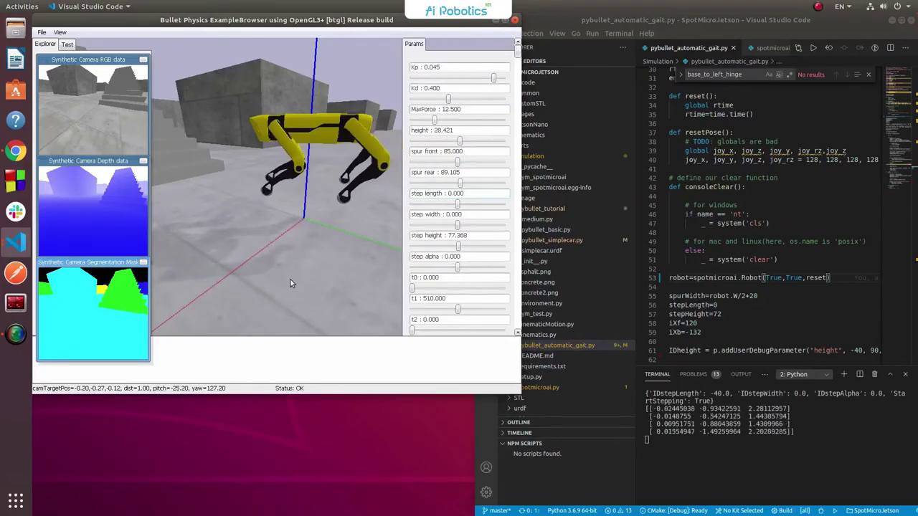
# Switch to the Notion lesson notes in Chrome and examine the Kp & Kd section on the PD controller and its shower example
pyautogui.scroll(-2, 318, 192)
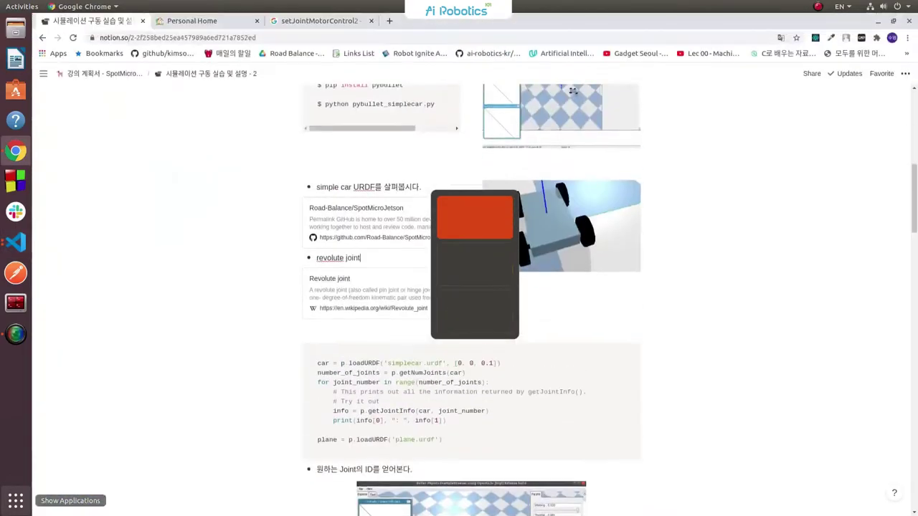
pyautogui.scroll(-5, 172, 329)
pyautogui.scroll(-10, 177, 338)
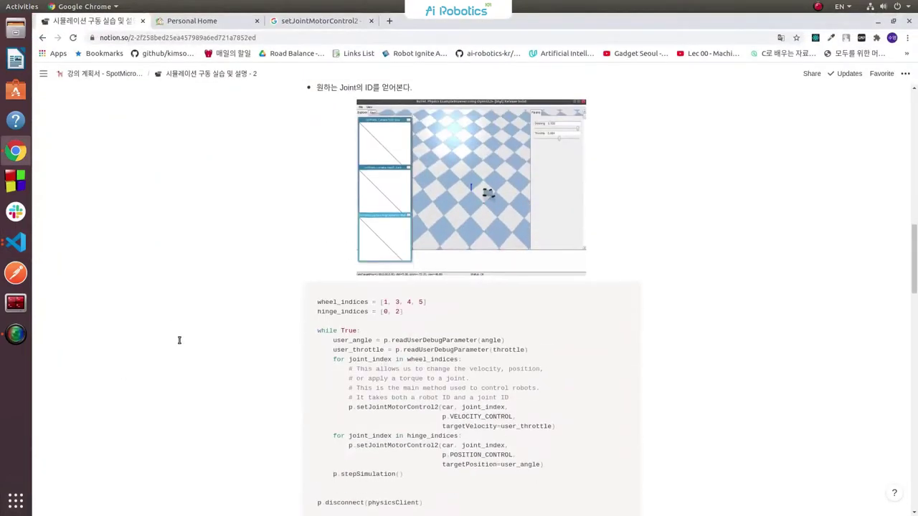
pyautogui.scroll(-3, 180, 340)
pyautogui.scroll(-10, 179, 340)
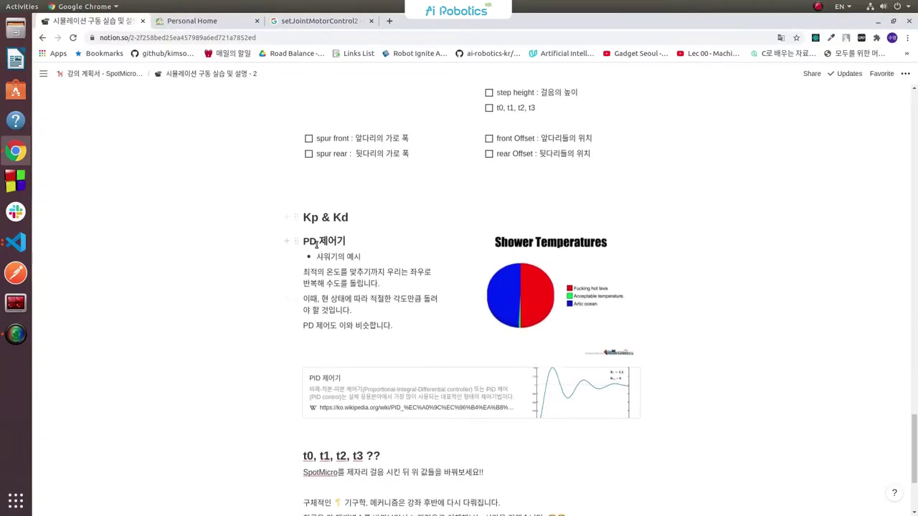
pyautogui.moveTo(301, 241); pyautogui.dragTo(350, 241)
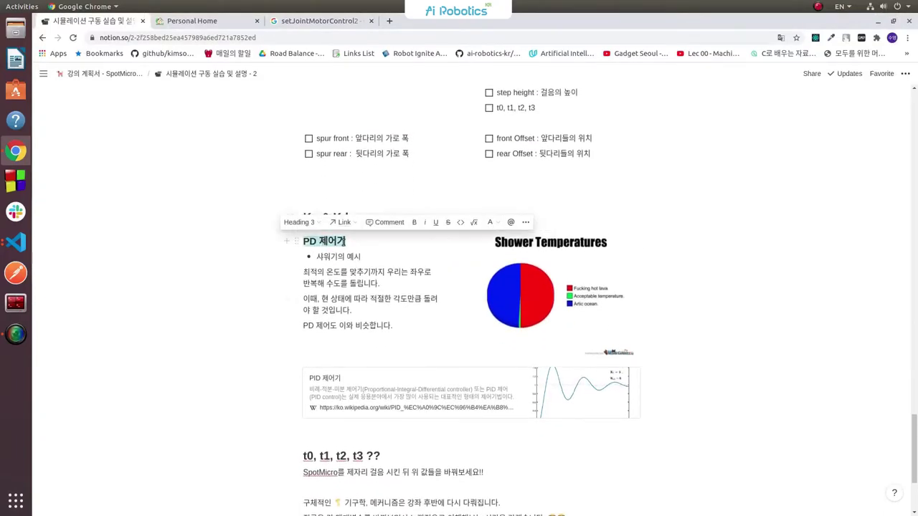
pyautogui.click(195, 361)
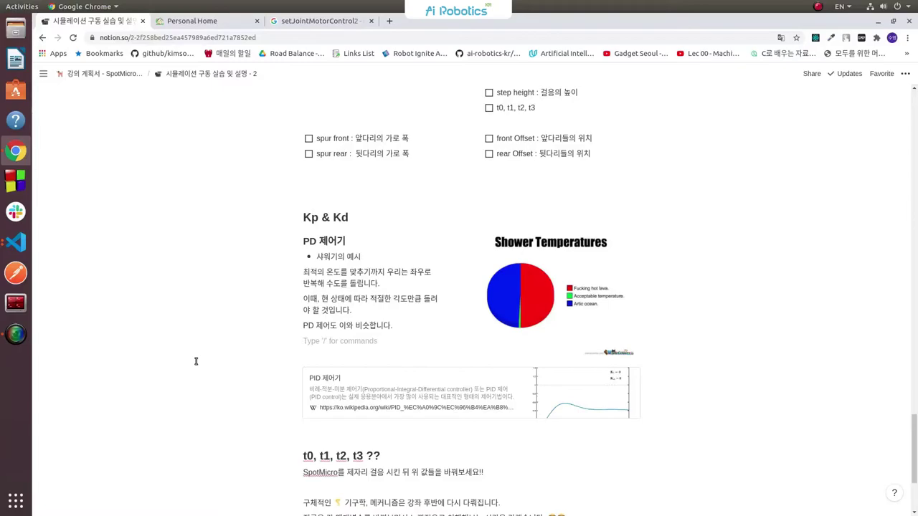
pyautogui.click(15, 334)
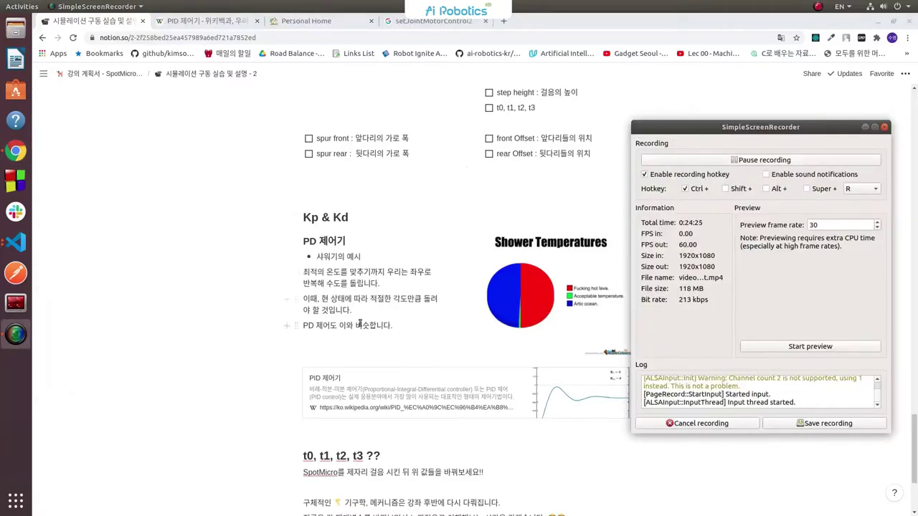
pyautogui.click(400, 324)
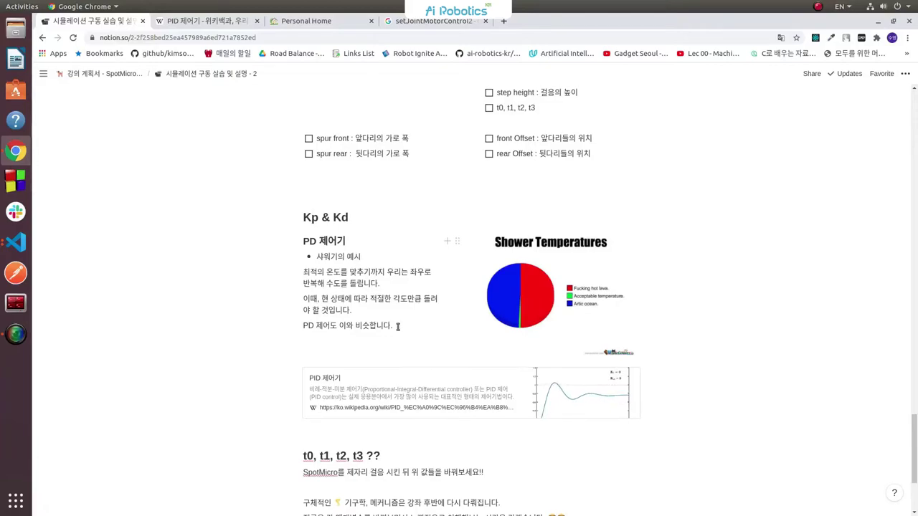
pyautogui.press('Return')
pyautogui.scroll(-1, 413, 315)
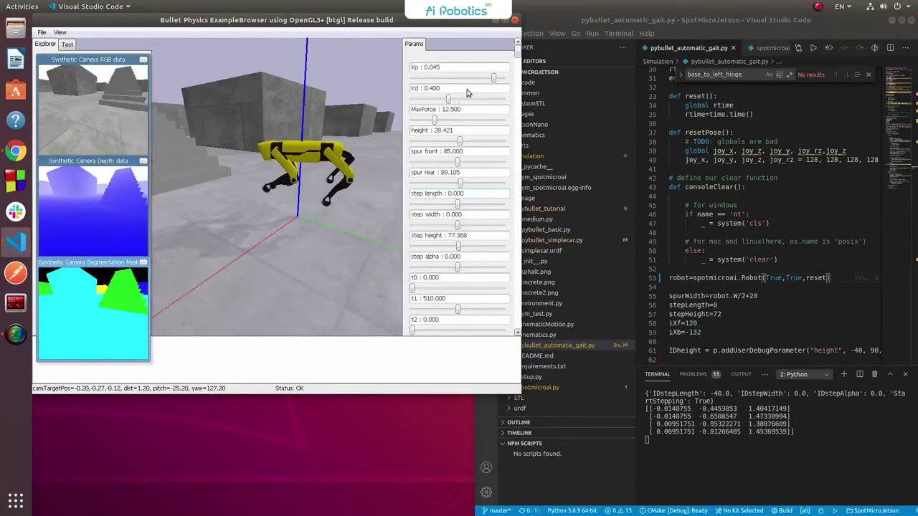
# Return to the PyBullet simulation and try Kp at about 0.012 with Kd at 0, and Kp at about 0.008 with Kd at about 0.195
pyautogui.moveTo(495, 78); pyautogui.dragTo(411, 100)
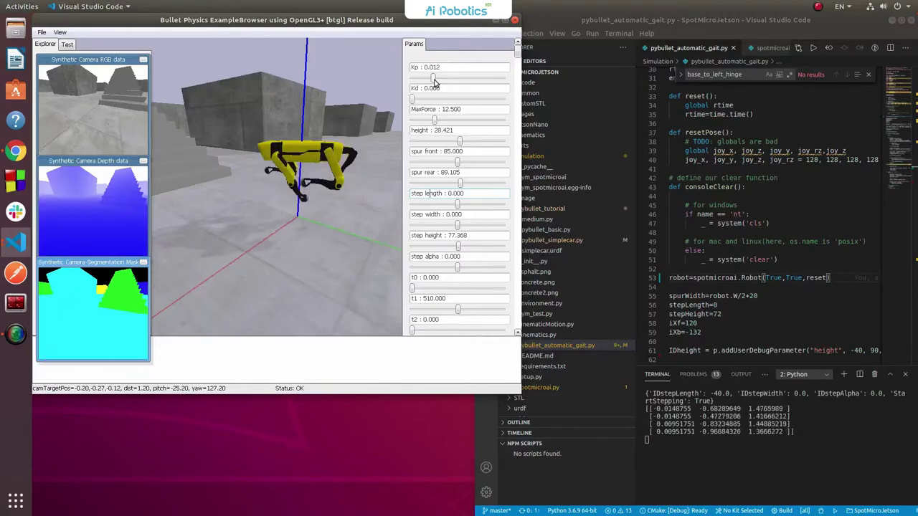
pyautogui.moveTo(433, 79); pyautogui.dragTo(434, 79)
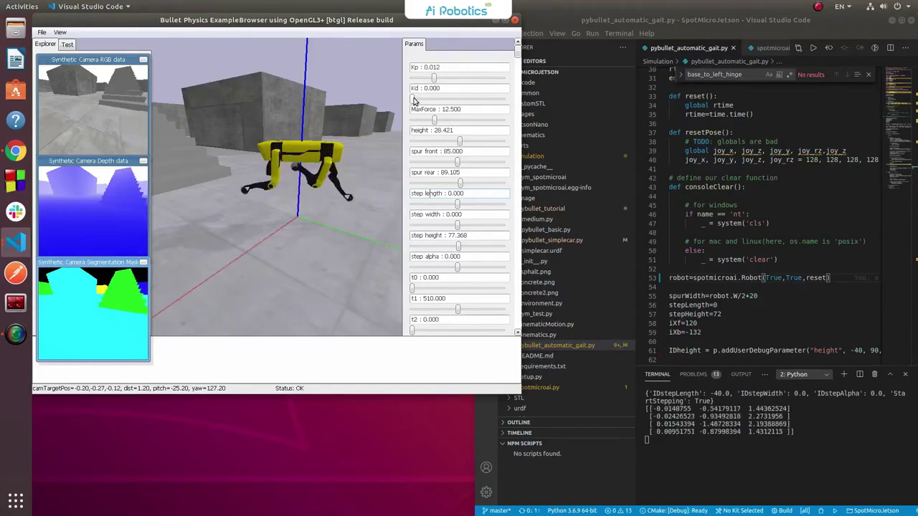
pyautogui.moveTo(413, 99); pyautogui.dragTo(427, 79)
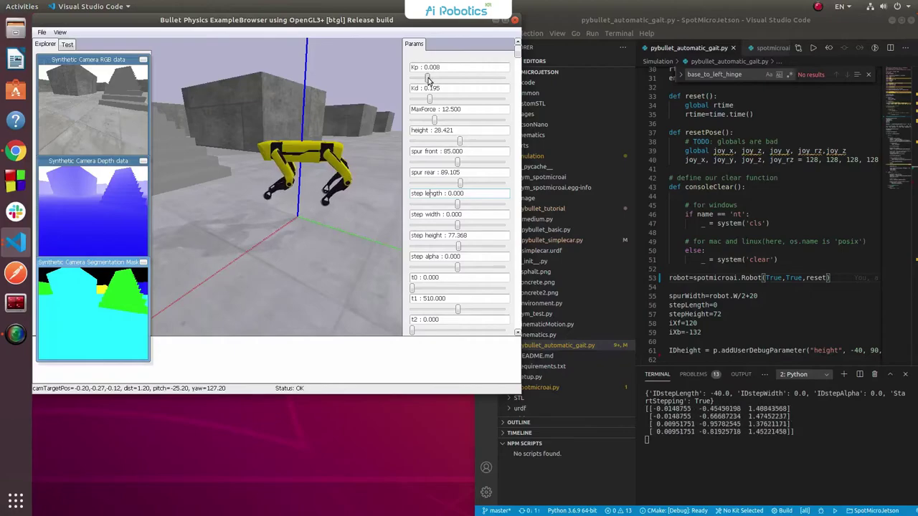
# Set Kp to about 0.034 and Kd to about 0.311 on the walking robot
pyautogui.moveTo(428, 78); pyautogui.dragTo(470, 78)
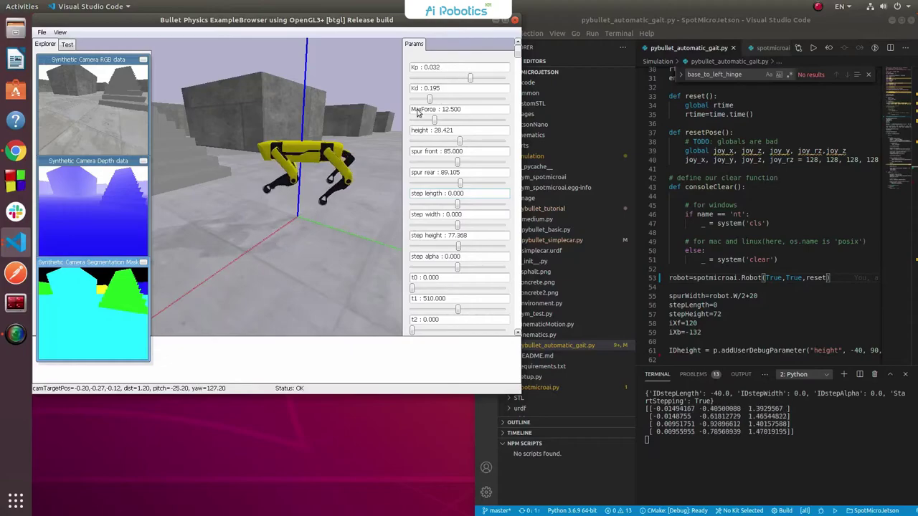
pyautogui.moveTo(433, 101); pyautogui.dragTo(441, 101)
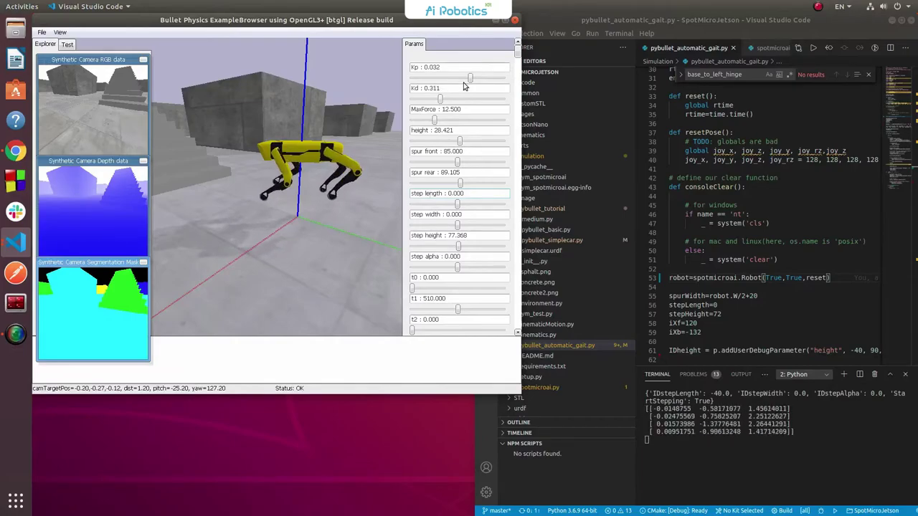
pyautogui.moveTo(440, 101)
pyautogui.mouseDown()
pyautogui.moveTo(474, 79)
pyautogui.moveTo(440, 98)
pyautogui.mouseUp()
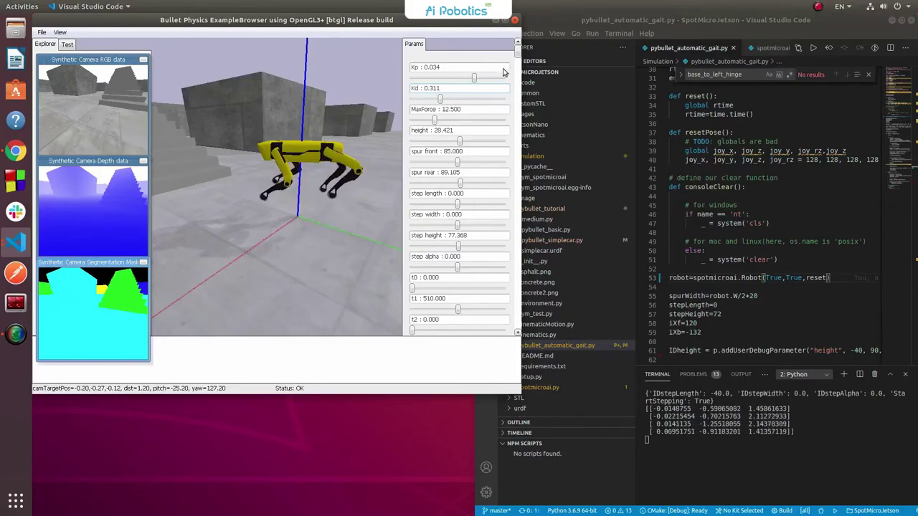
# Try t0 at about 273.7 and t2 at about 305.3 on the walking robot, and reset both to 0
pyautogui.moveTo(521, 48); pyautogui.dragTo(519, 56)
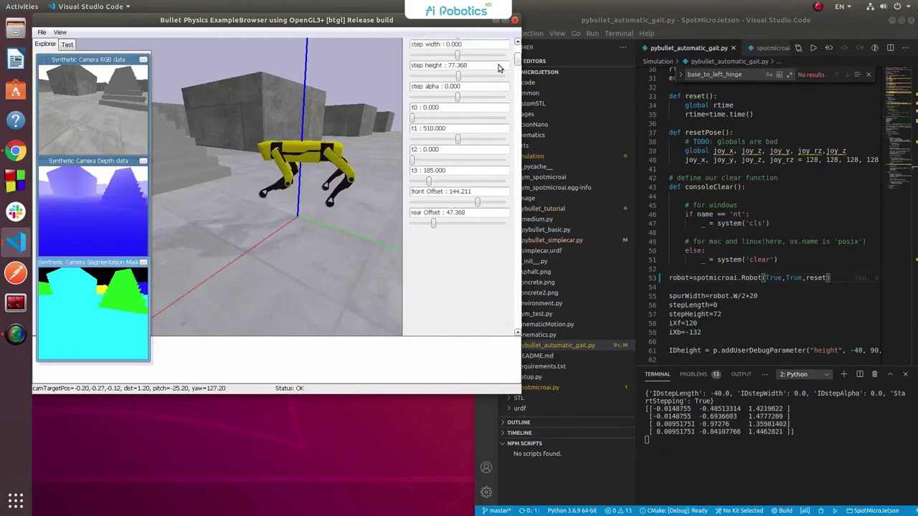
pyautogui.scroll(2, 264, 193)
pyautogui.scroll(-2, 265, 193)
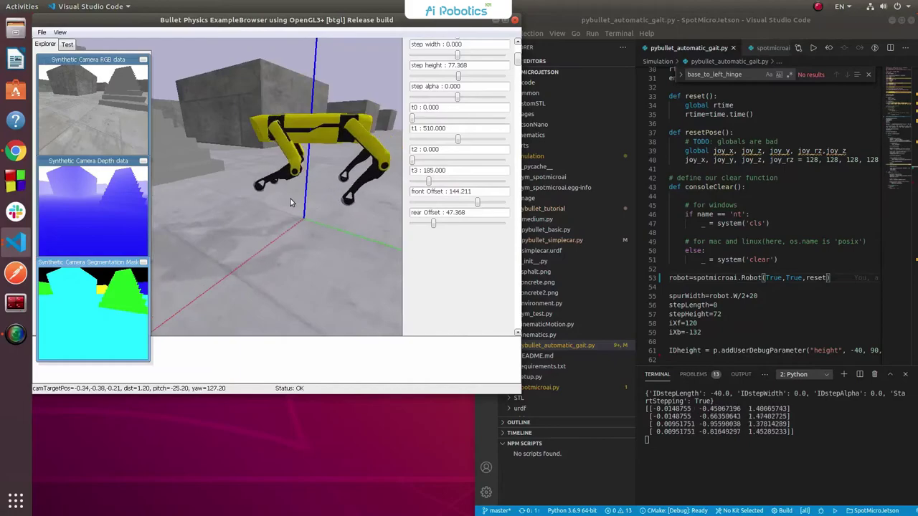
pyautogui.scroll(-3, 301, 211)
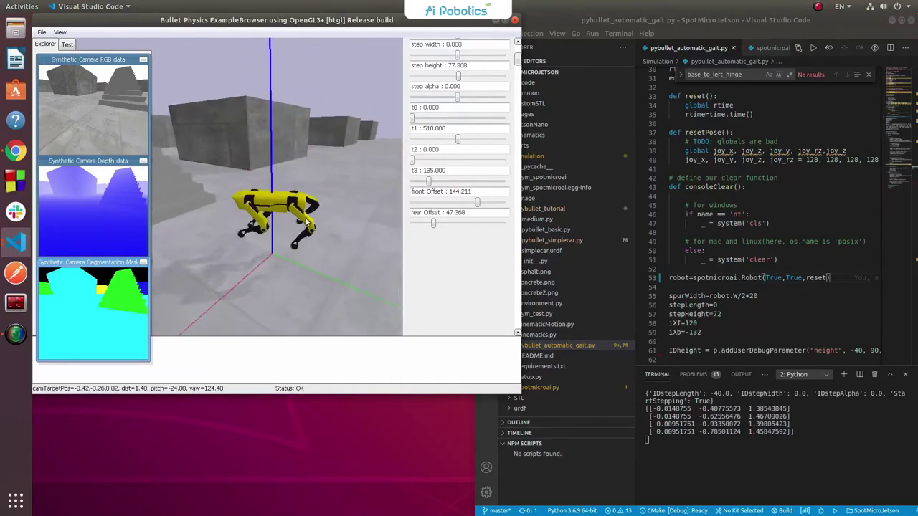
pyautogui.scroll(4, 303, 222)
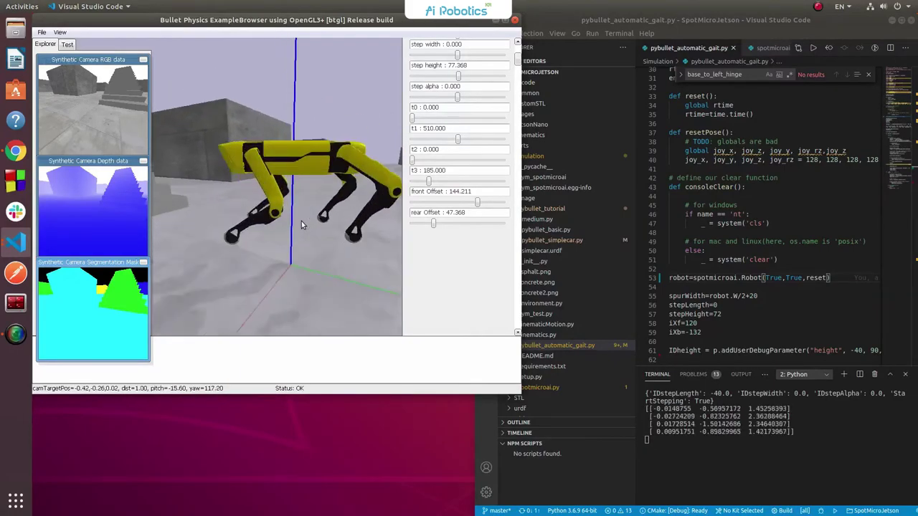
pyautogui.scroll(-4, 300, 222)
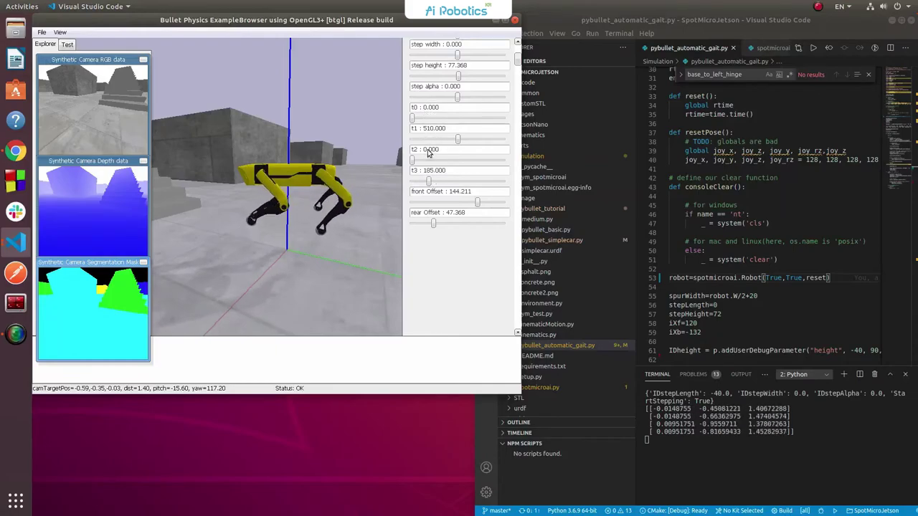
pyautogui.moveTo(412, 118); pyautogui.dragTo(436, 117)
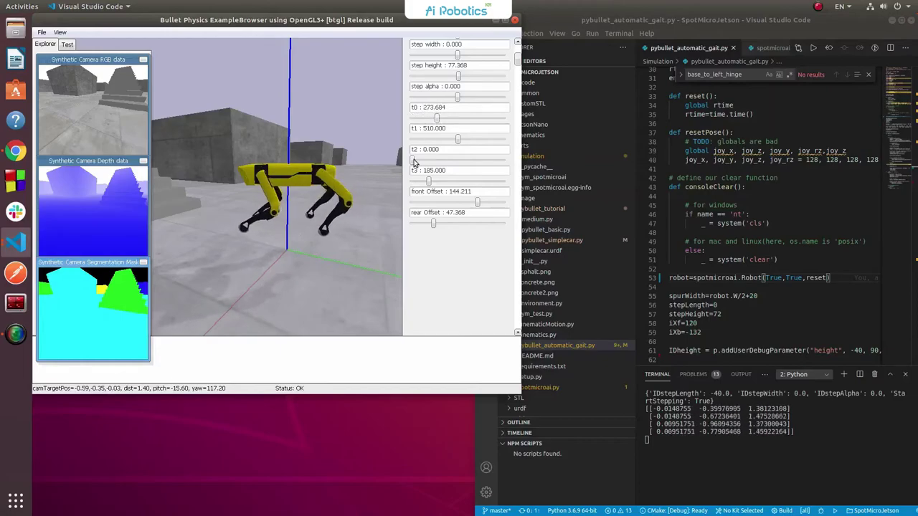
pyautogui.moveTo(413, 160); pyautogui.dragTo(423, 161)
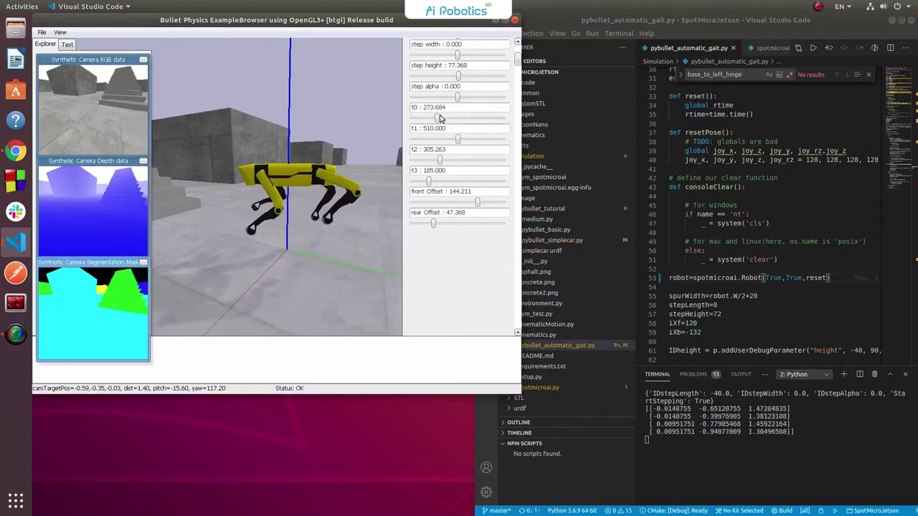
pyautogui.moveTo(440, 118); pyautogui.dragTo(406, 119)
pyautogui.moveTo(439, 160); pyautogui.dragTo(403, 167)
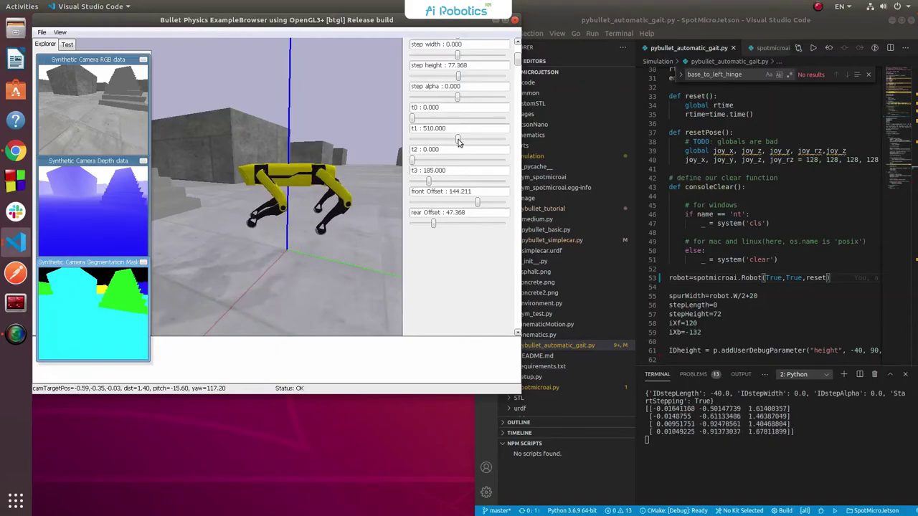
# Try t1 at about 284.2 and 121.1 with t3 at about 147.4, and t1 at 1000 with t3 at about 305.3
pyautogui.moveTo(457, 139); pyautogui.dragTo(438, 139)
pyautogui.moveTo(429, 182); pyautogui.dragTo(428, 183)
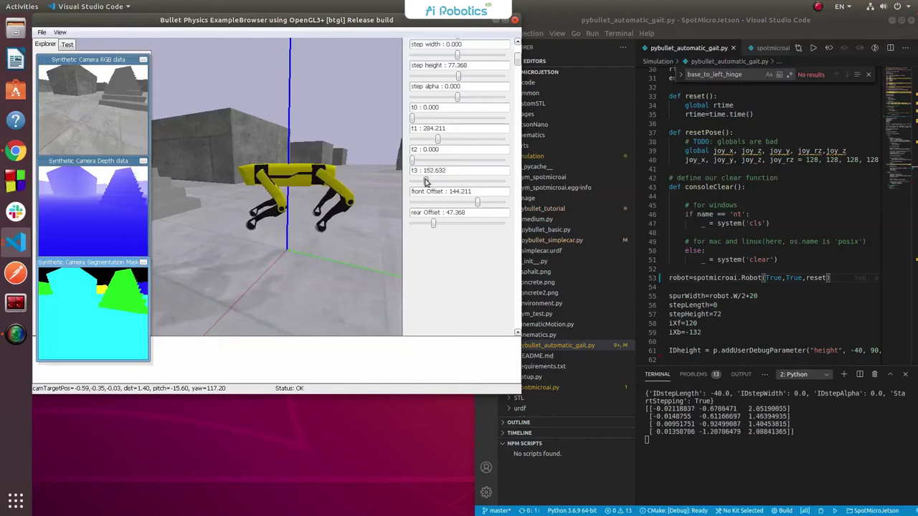
pyautogui.moveTo(440, 139); pyautogui.dragTo(423, 139)
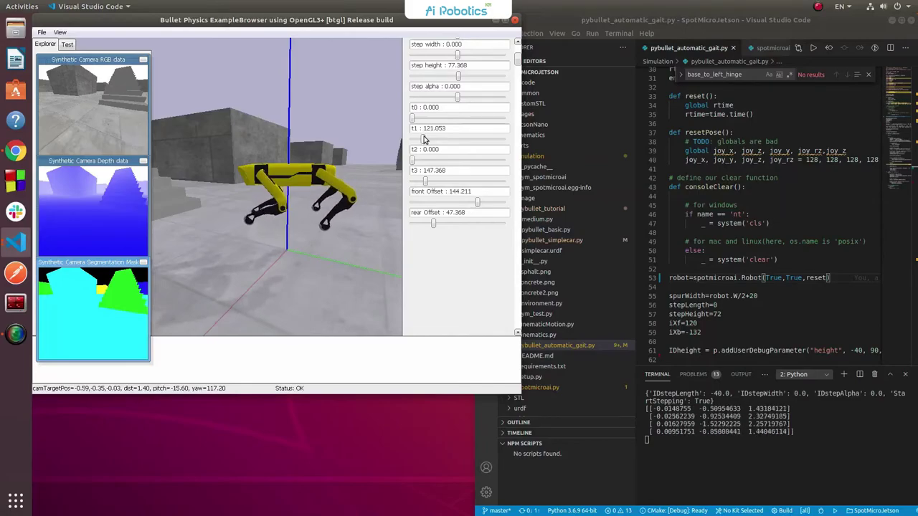
pyautogui.moveTo(424, 139); pyautogui.dragTo(501, 139)
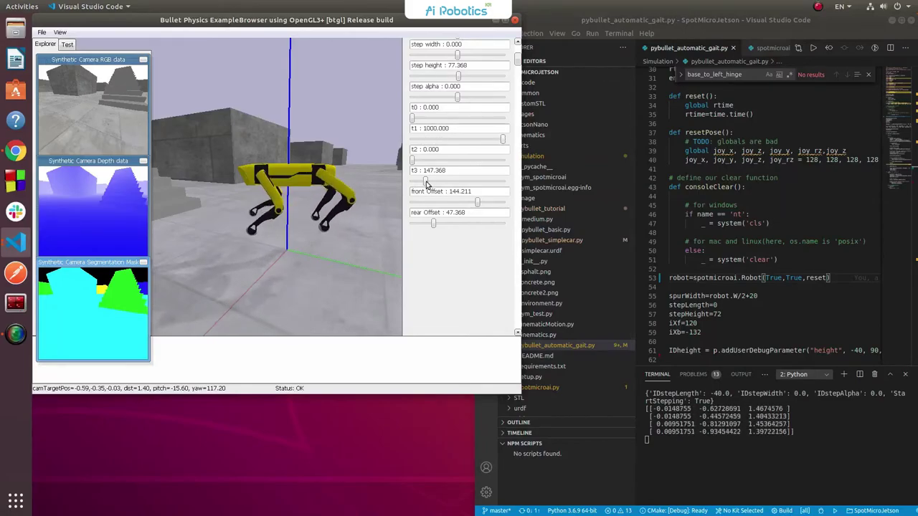
pyautogui.moveTo(425, 184); pyautogui.dragTo(440, 183)
# Set the robot's step length to -60 through the terminal and return to the simulation
pyautogui.click(736, 452)
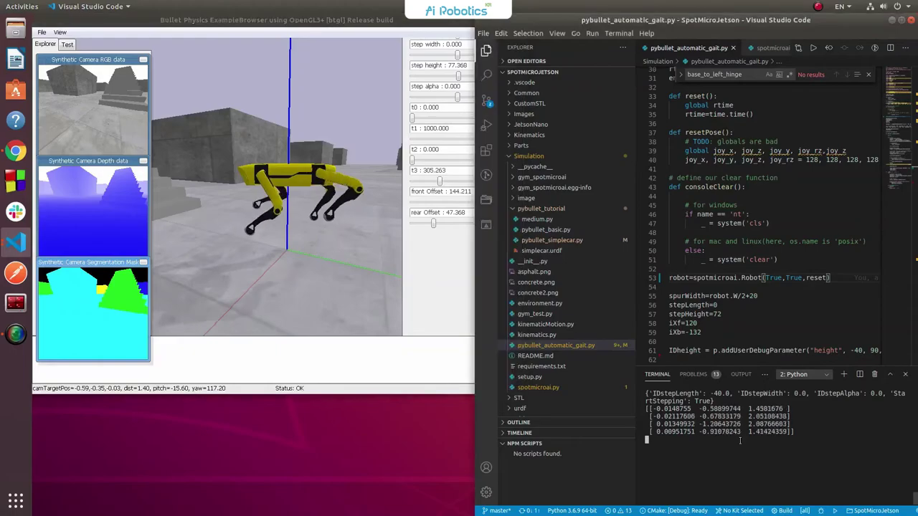
pyautogui.click(329, 241)
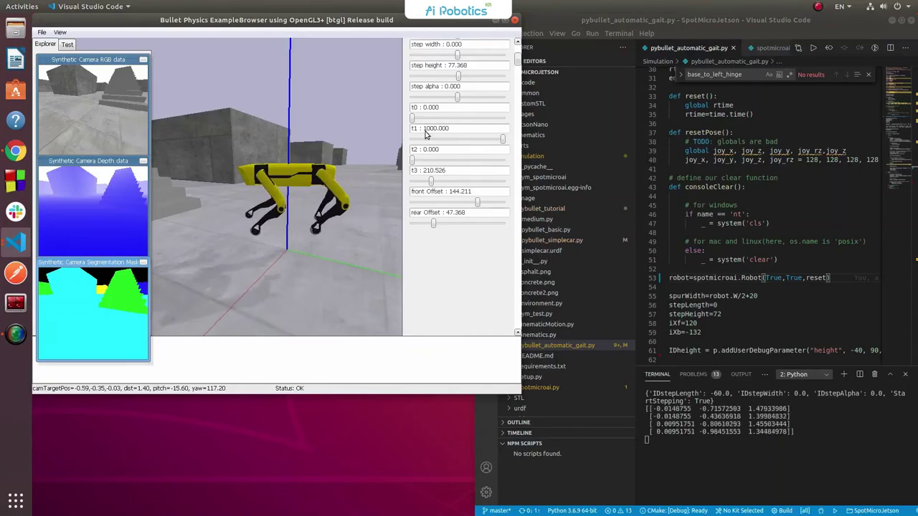
# Try t1 at about 226.3 with t3 at about 931.6, and set t1 to about 894.7 and t3 to about 242.1
pyautogui.moveTo(502, 139); pyautogui.dragTo(433, 138)
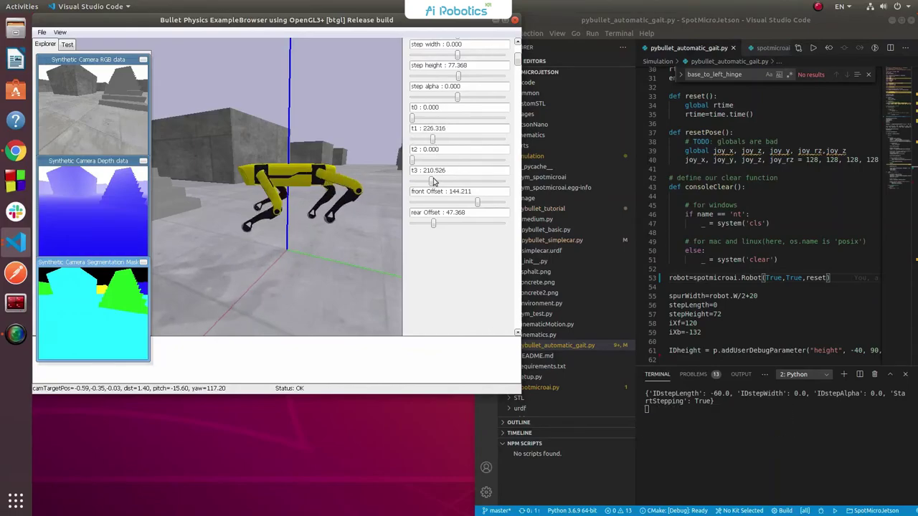
pyautogui.moveTo(430, 181); pyautogui.dragTo(497, 180)
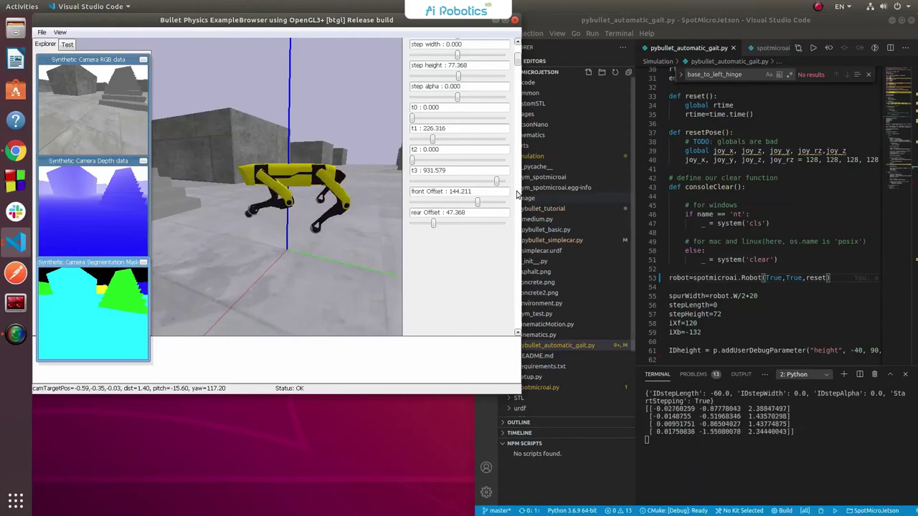
pyautogui.moveTo(495, 180); pyautogui.dragTo(433, 180)
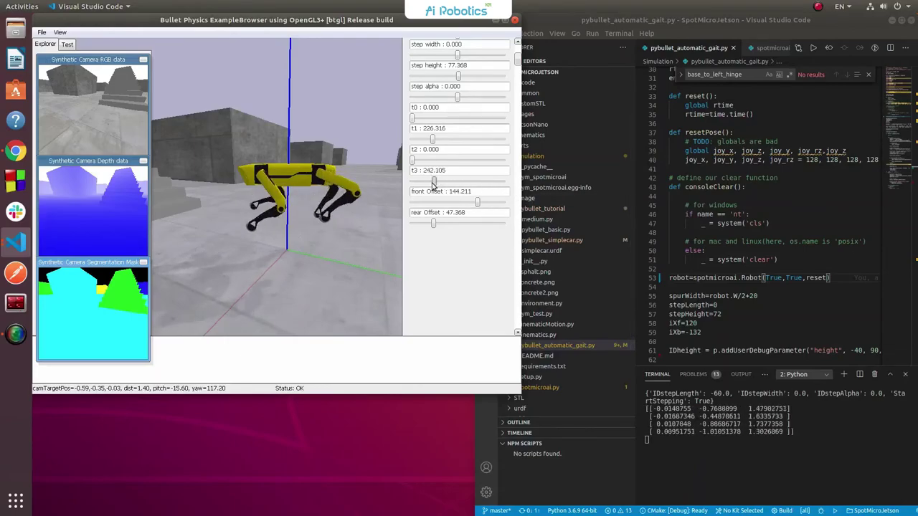
pyautogui.moveTo(432, 138); pyautogui.dragTo(493, 140)
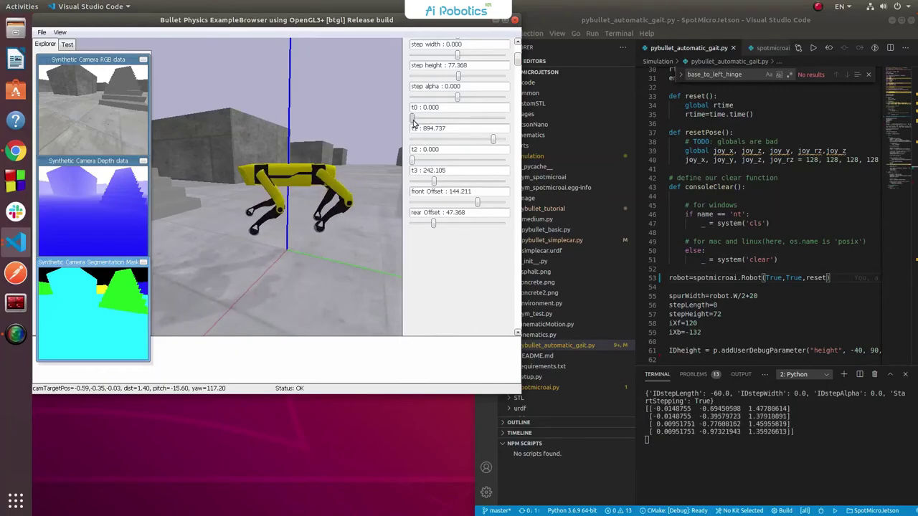
# Try t0 at about 368.4 with t2 at about 410.5, and set t0 to about 789.5 and t2 to 800
pyautogui.moveTo(413, 119); pyautogui.dragTo(446, 119)
pyautogui.moveTo(412, 161); pyautogui.dragTo(448, 160)
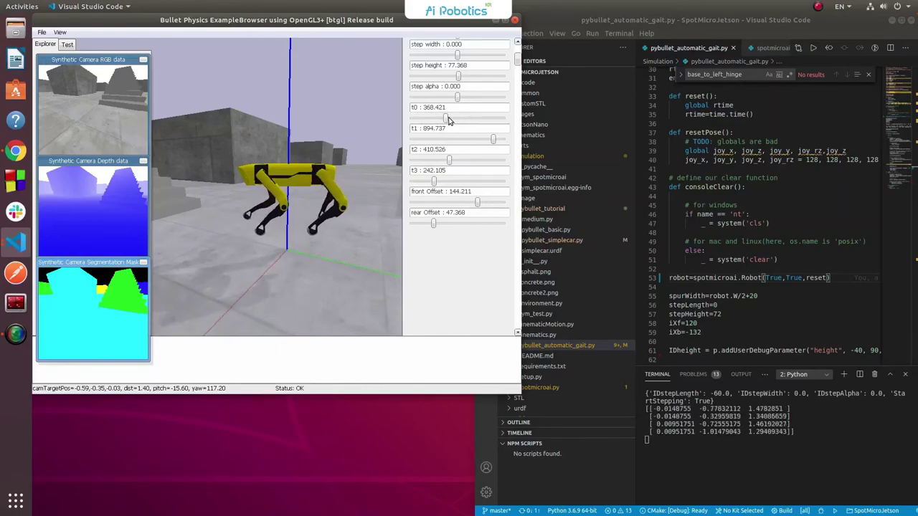
pyautogui.moveTo(445, 119); pyautogui.dragTo(429, 119)
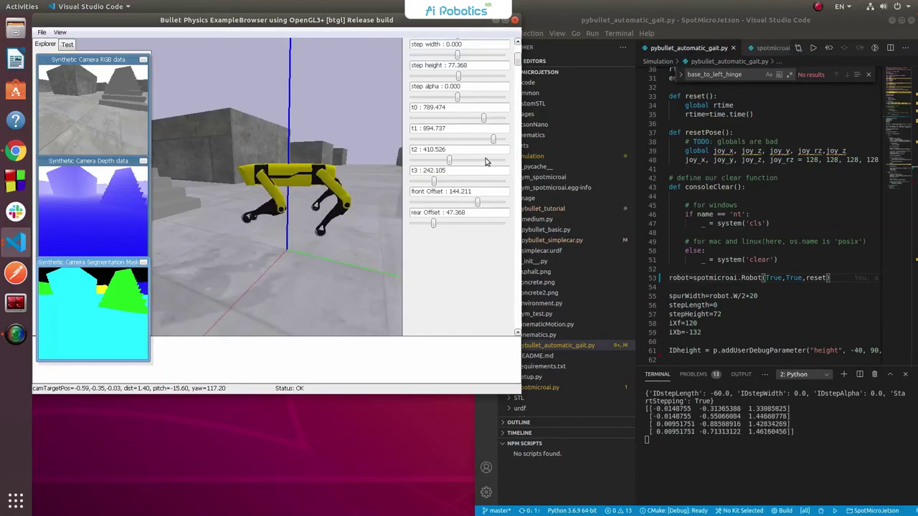
pyautogui.moveTo(487, 160); pyautogui.dragTo(484, 160)
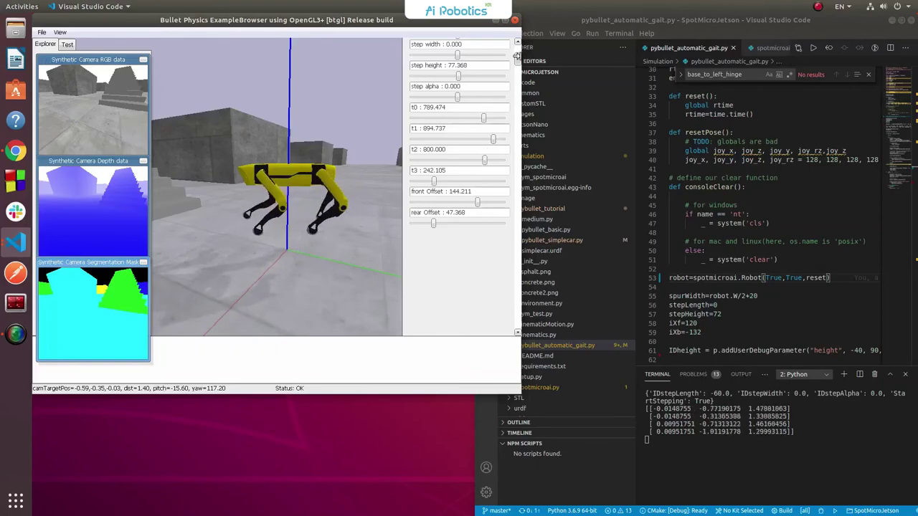
pyautogui.moveTo(516, 56); pyautogui.dragTo(519, 46)
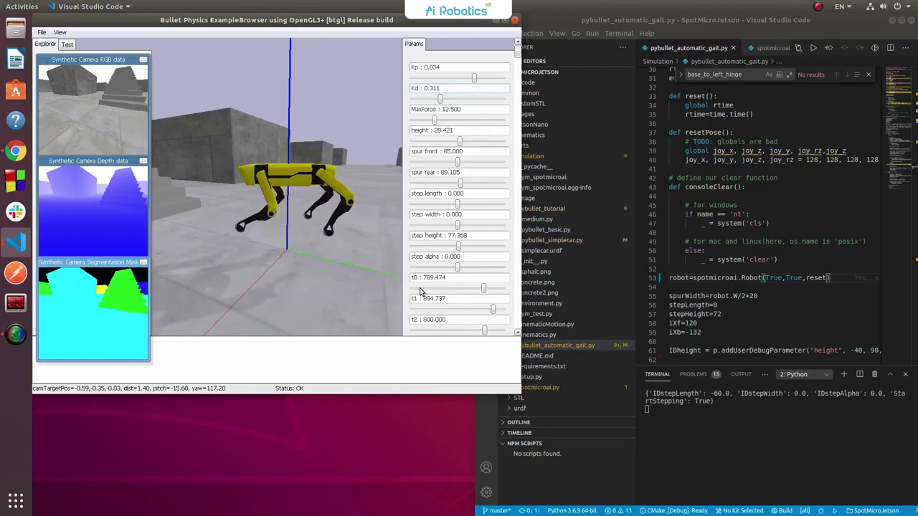
# Look over the imports and the setup and reset functions at the start of pybullet_automatic_gait.py
pyautogui.click(773, 123)
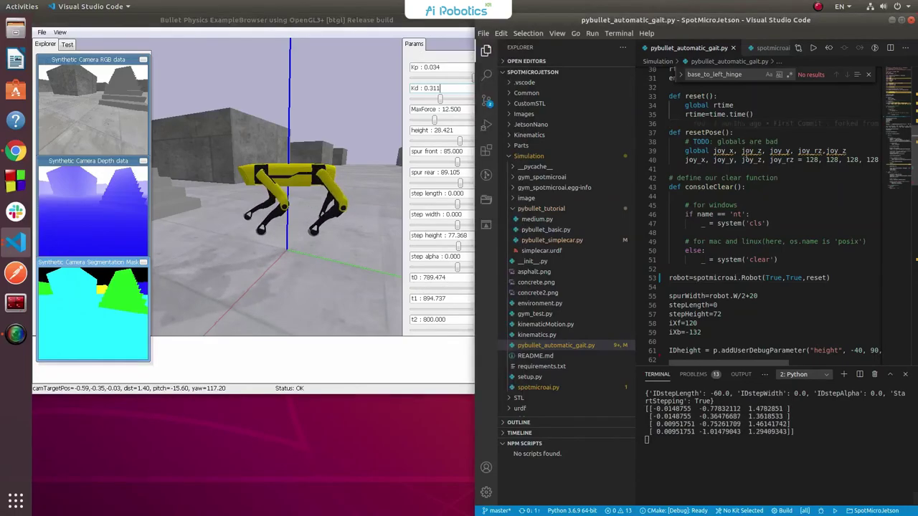
pyautogui.scroll(10, 741, 143)
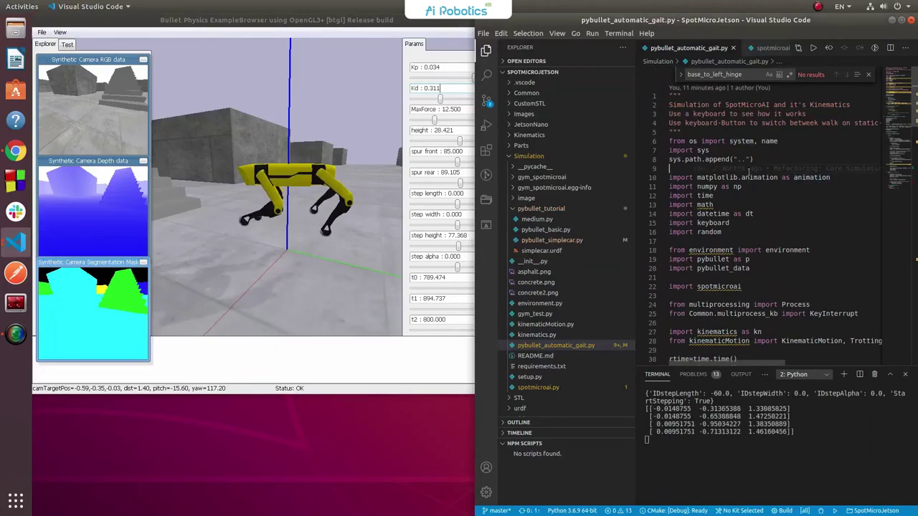
pyautogui.moveTo(747, 172)
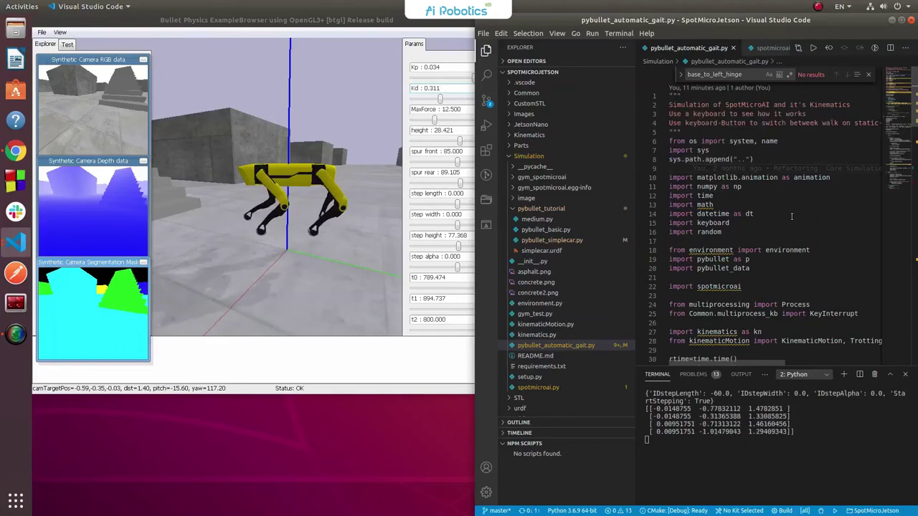
pyautogui.scroll(-5, 783, 205)
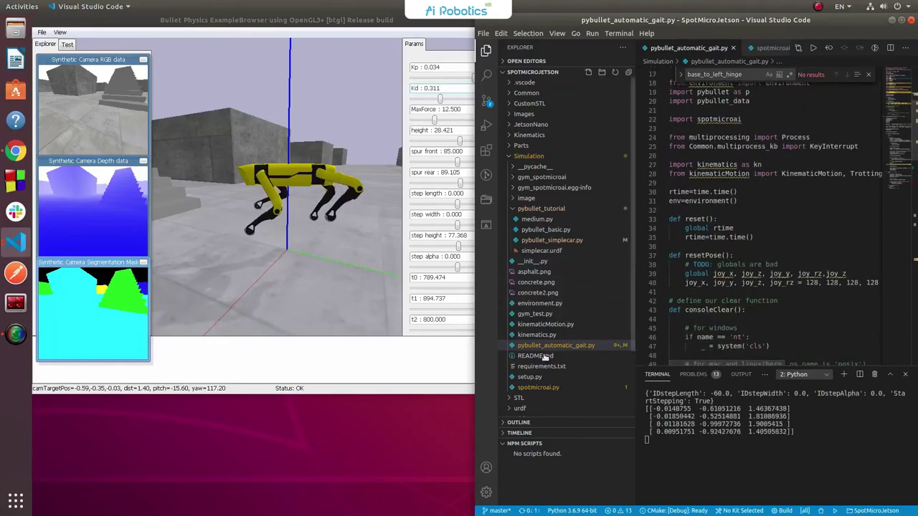
# Review the t0–t3 timing parameters in the Bullet simulation window and switch to the Notion lecture notes in Chrome
pyautogui.click(327, 223)
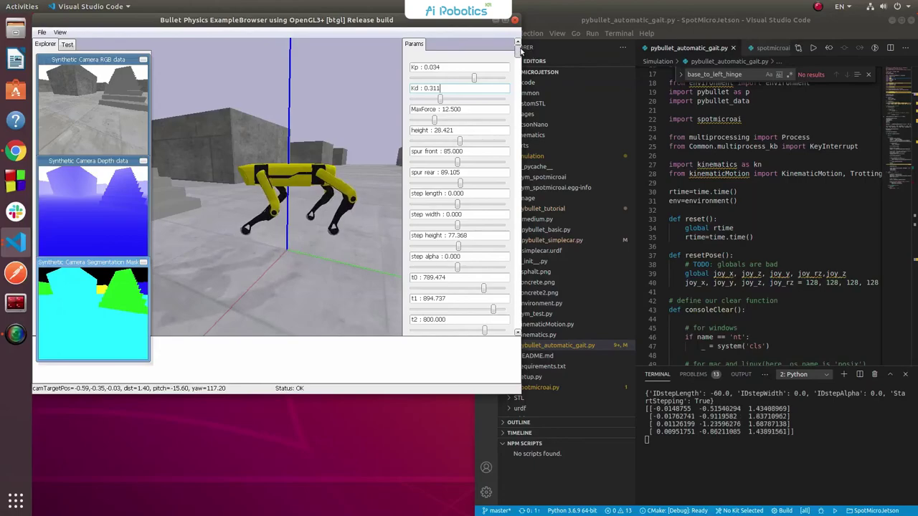
pyautogui.scroll(-3, 519, 52)
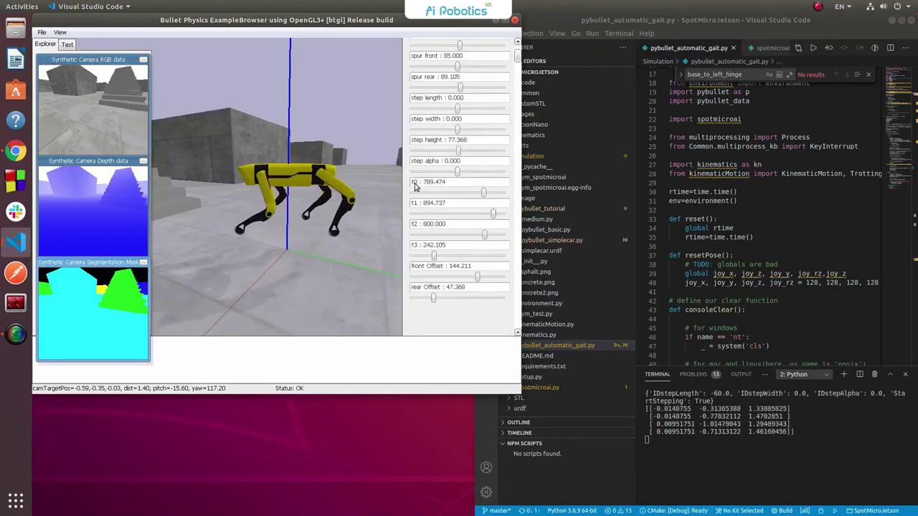
pyautogui.click(413, 244)
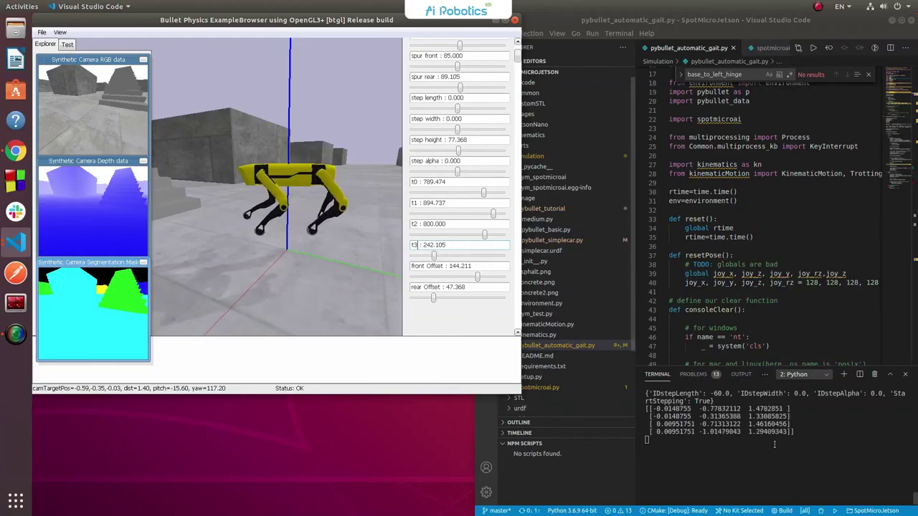
pyautogui.click(16, 334)
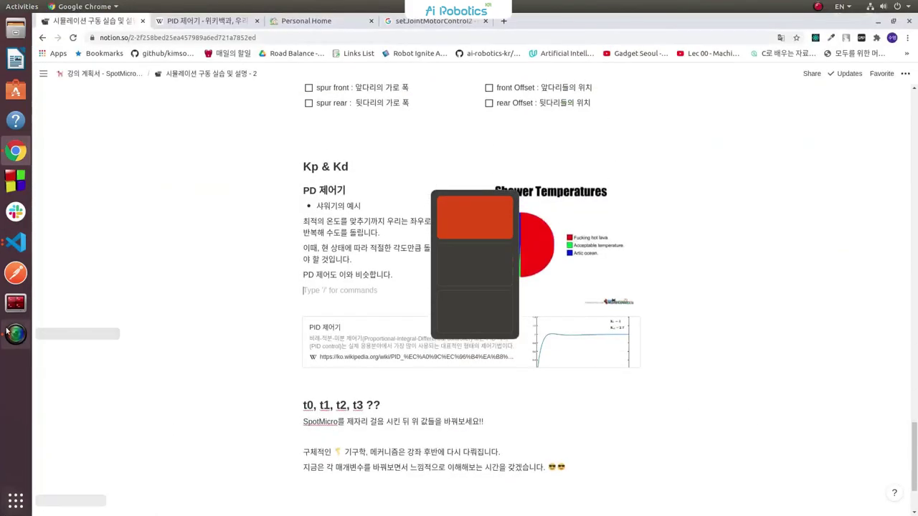